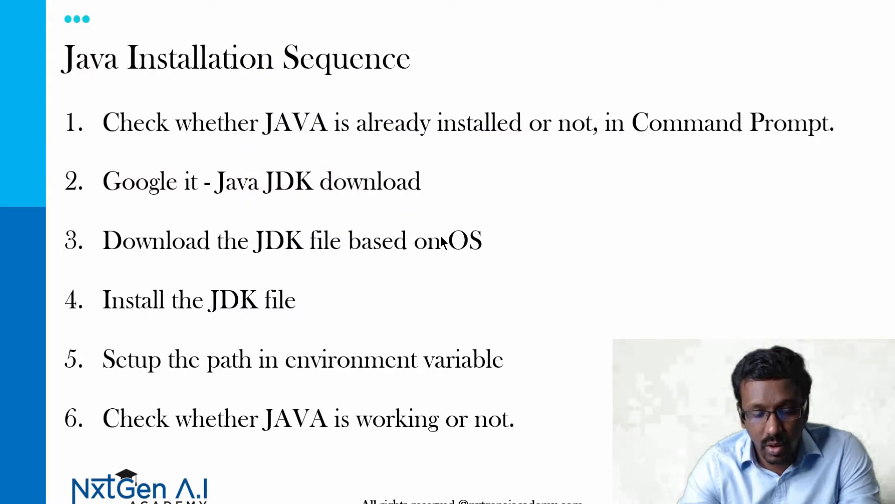
Step: Open Control Panel and bring up the list of installed programs for uninstalling or changing
key("super")
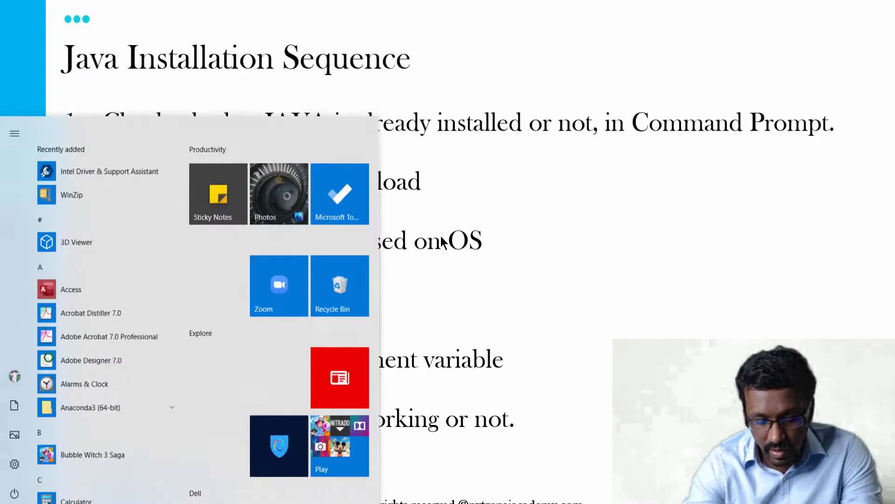
type("con")
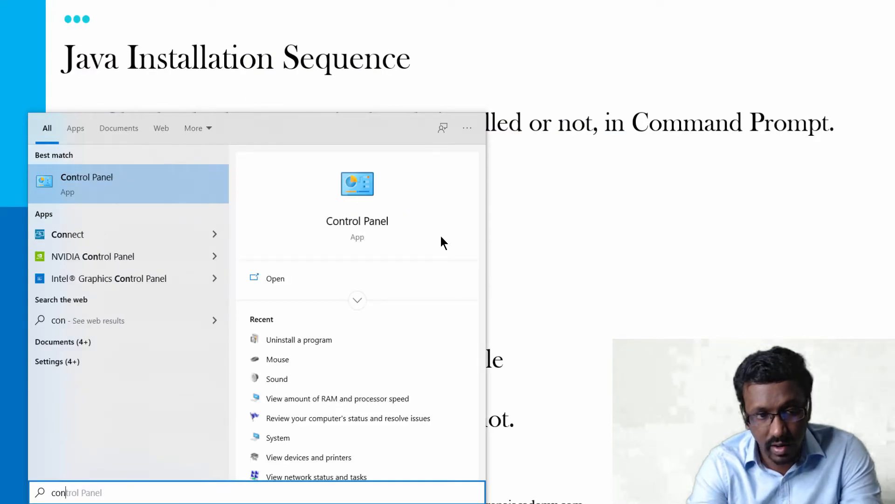
key("Return")
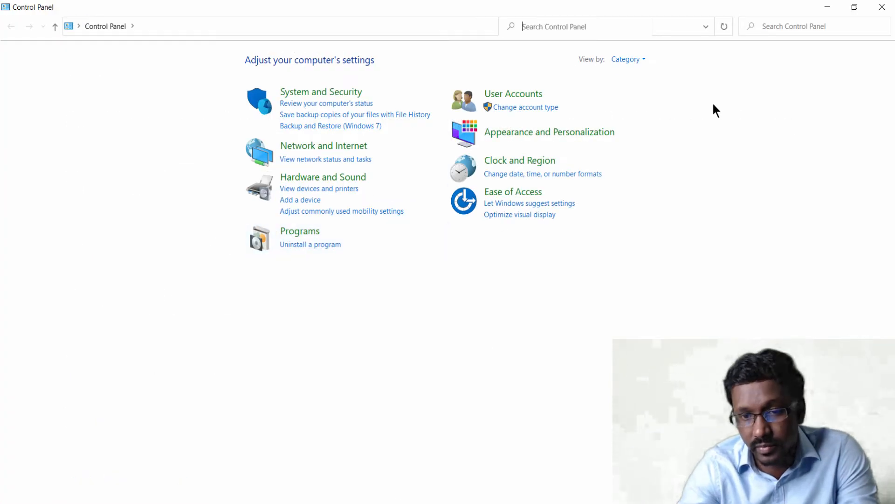
left_click(306, 250)
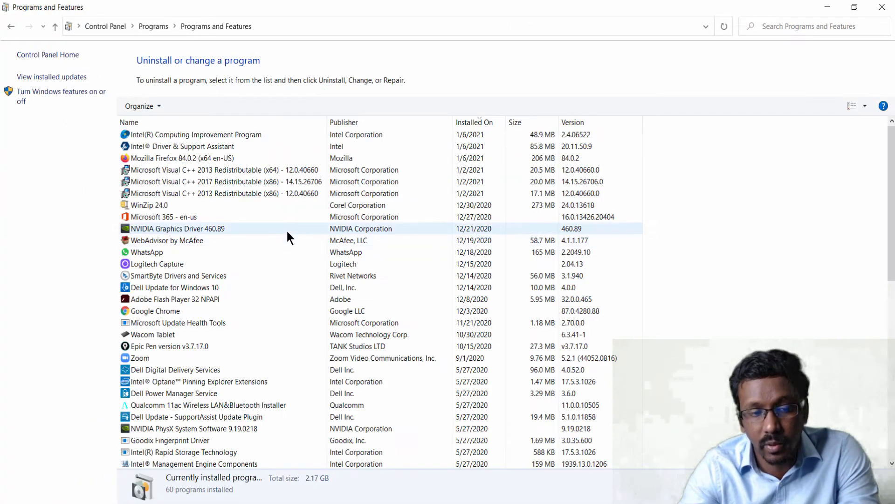
Step: Look through the installed programs for any existing Java installation, then close Programs and Features
scroll(285, 225, "down", 11)
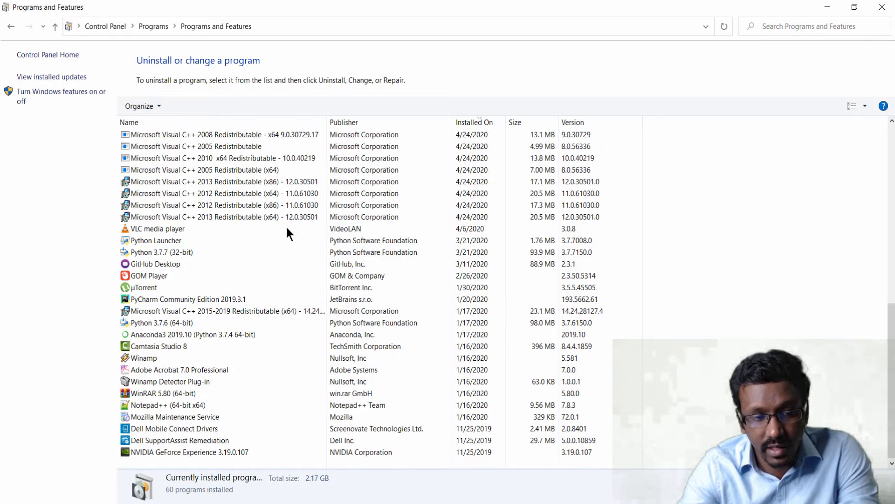
scroll(268, 283, "up", 2)
scroll(268, 282, "up", 9)
scroll(234, 176, "down", 11)
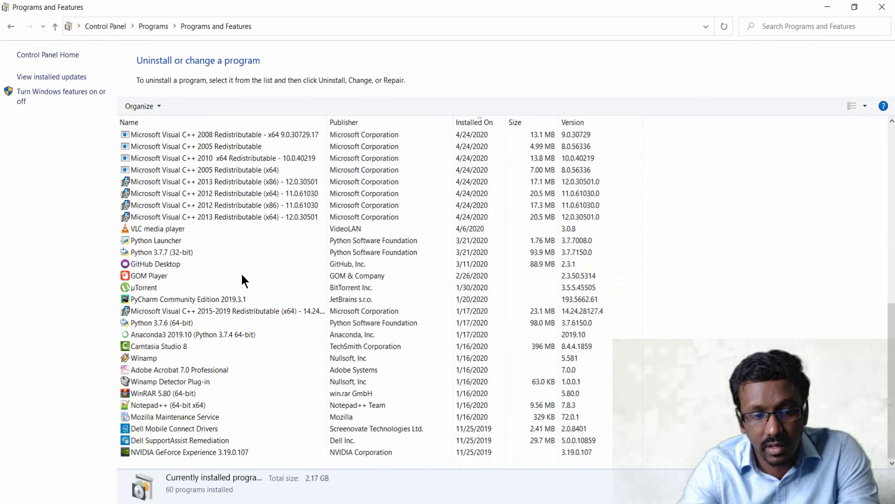
left_click(248, 264)
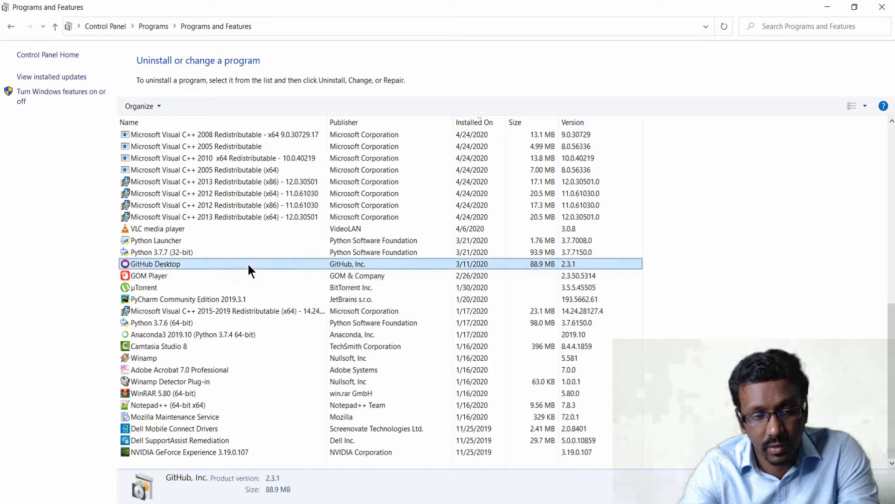
left_click(288, 302)
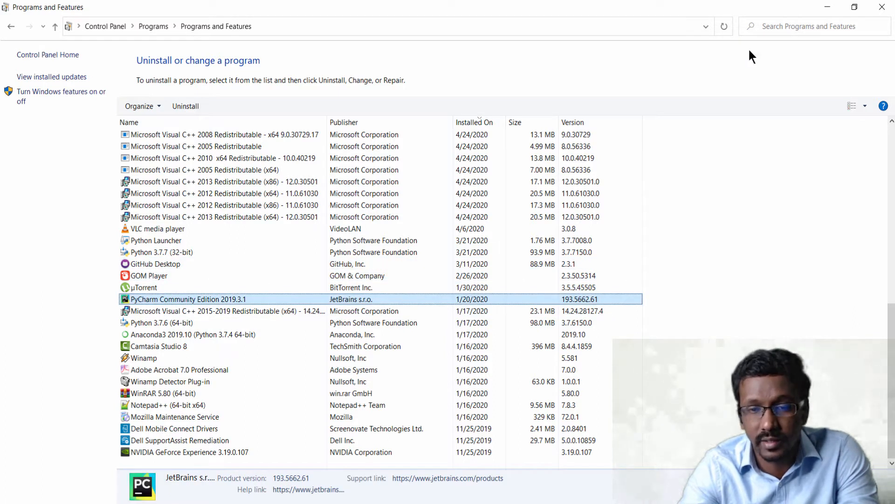
left_click(880, 8)
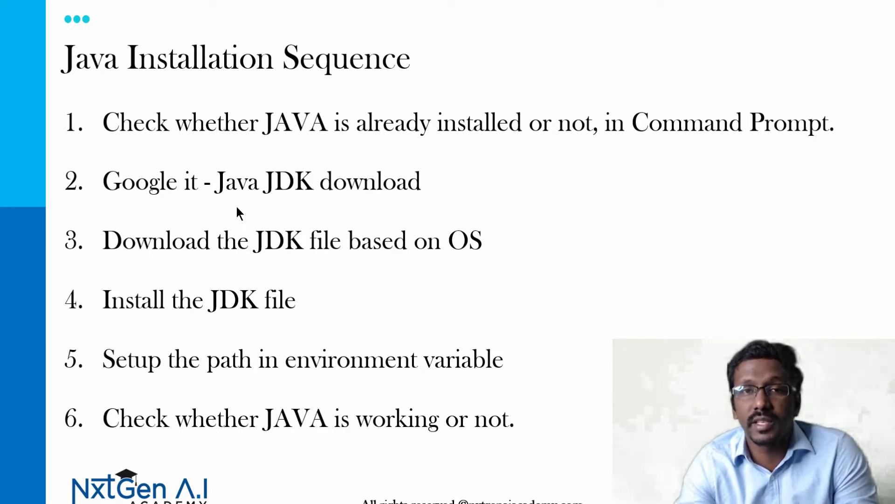
Step: Switch to Chrome, maximize its window and search Google for "java jdk"
key("alt+Tab")
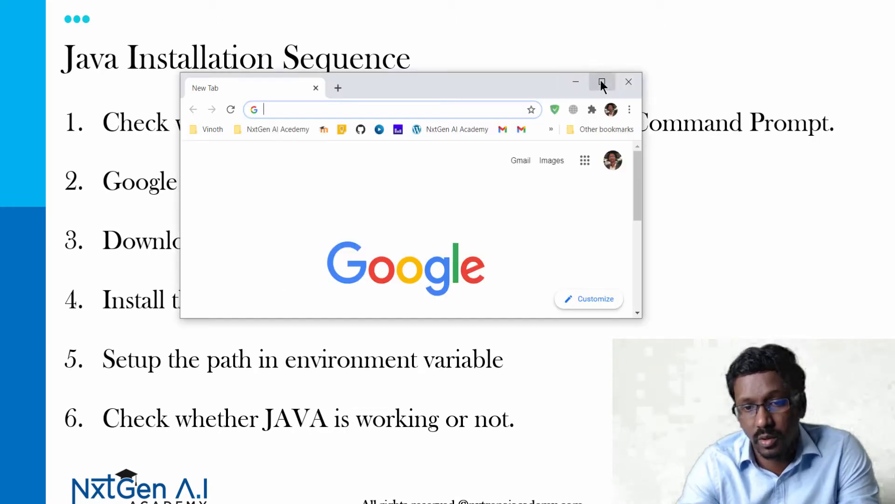
left_click(599, 82)
type("java ")
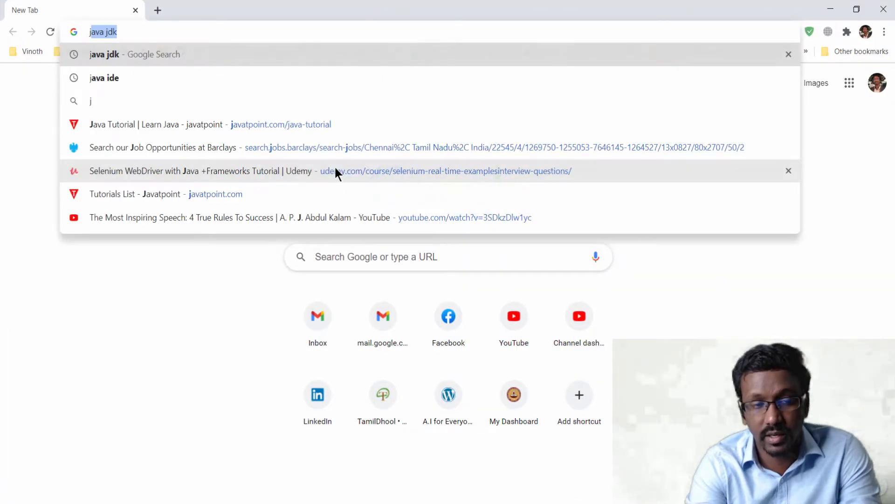
type("jdk")
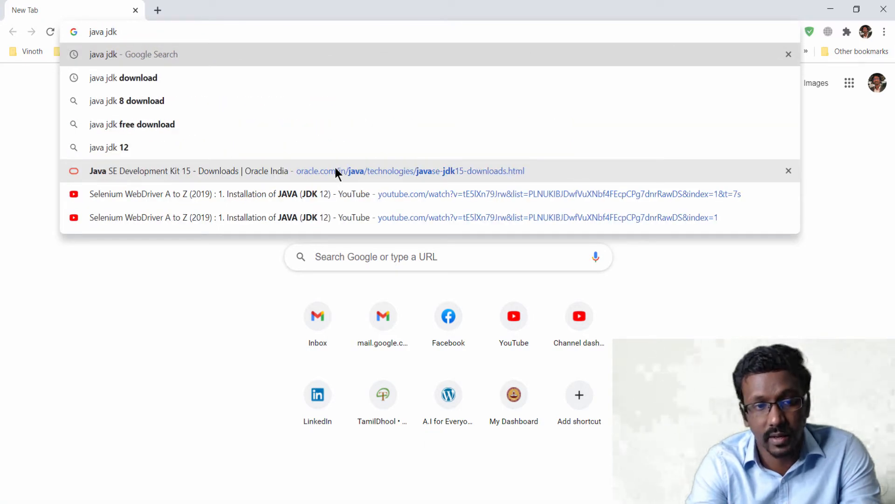
key("Return")
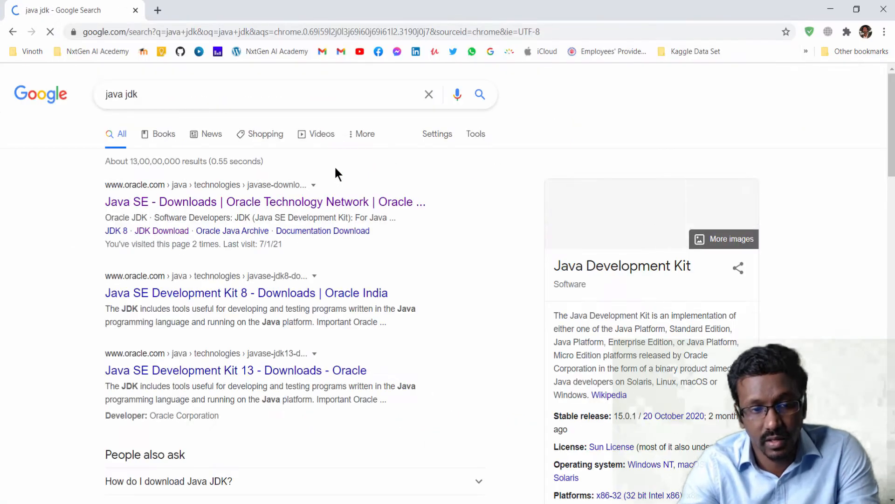
Step: Open Oracle's Java SE Downloads search result and go to the Oracle JDK download page for Java SE 15
left_click_drag(86, 180, 221, 202)
left_click(16, 199)
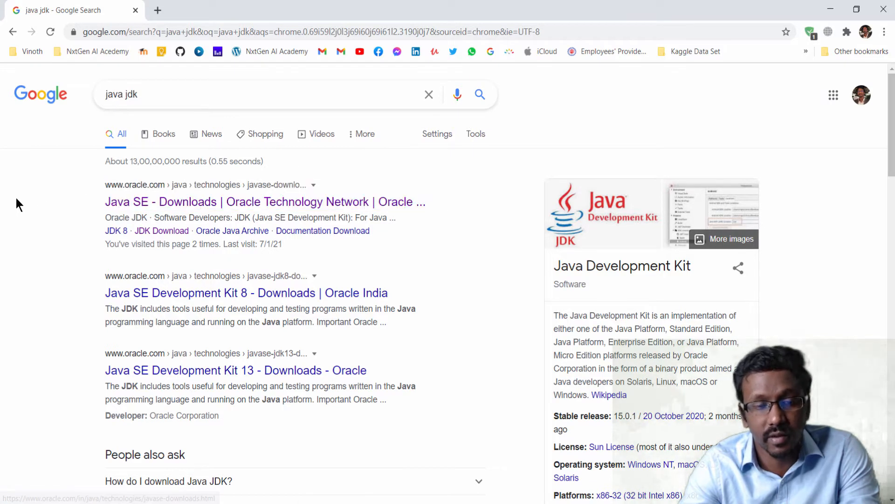
left_click(158, 205)
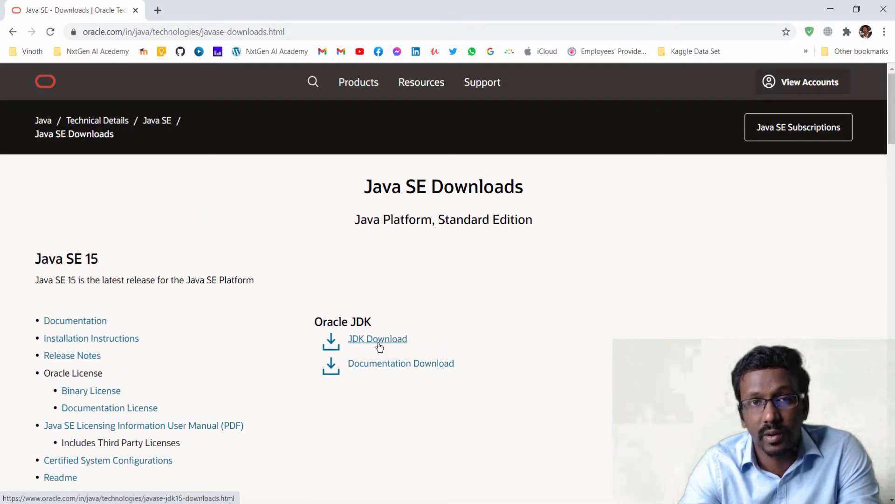
left_click(377, 340)
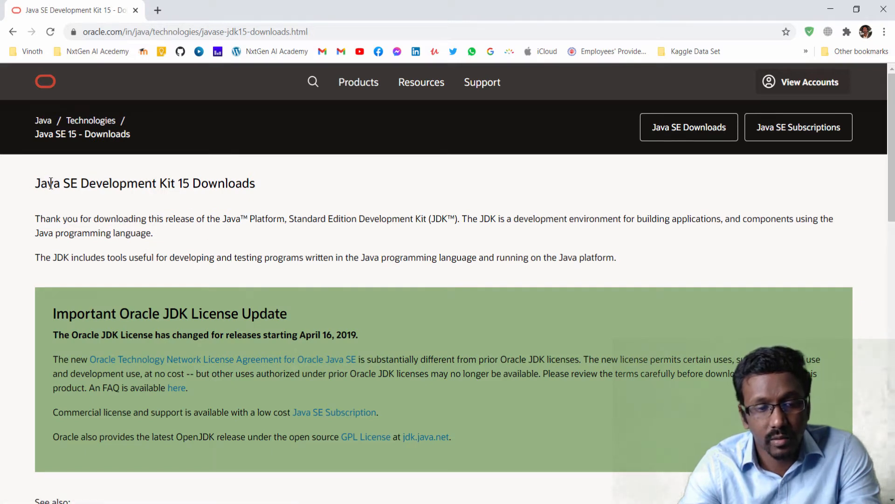
Step: Check the JDK version named in the heading of the Oracle download page
left_click_drag(50, 182, 184, 183)
left_click_drag(256, 183, 29, 193)
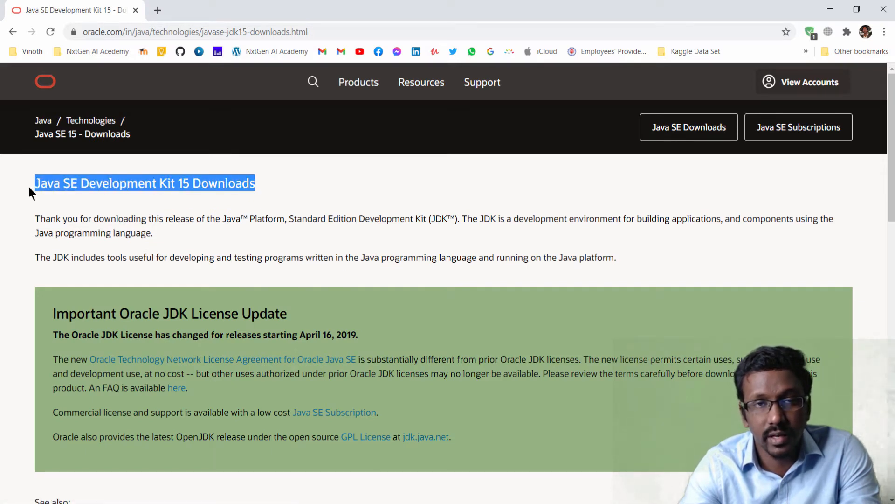
left_click(192, 195)
left_click_drag(191, 184, 59, 186)
left_click(267, 214)
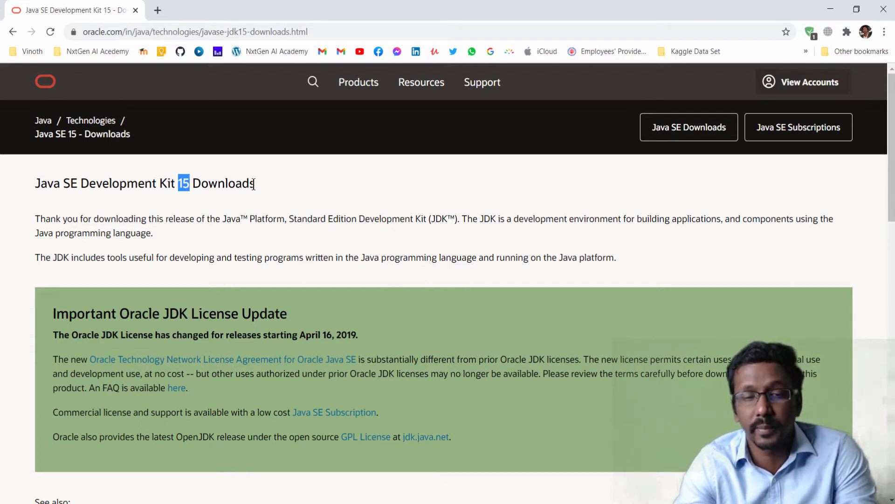
Step: Examine the JDK 15.0.1 download table for the packages offered for Linux, macOS and Windows, including the Windows x64 Installer
scroll(255, 186, "down", 5)
scroll(254, 189, "down", 5)
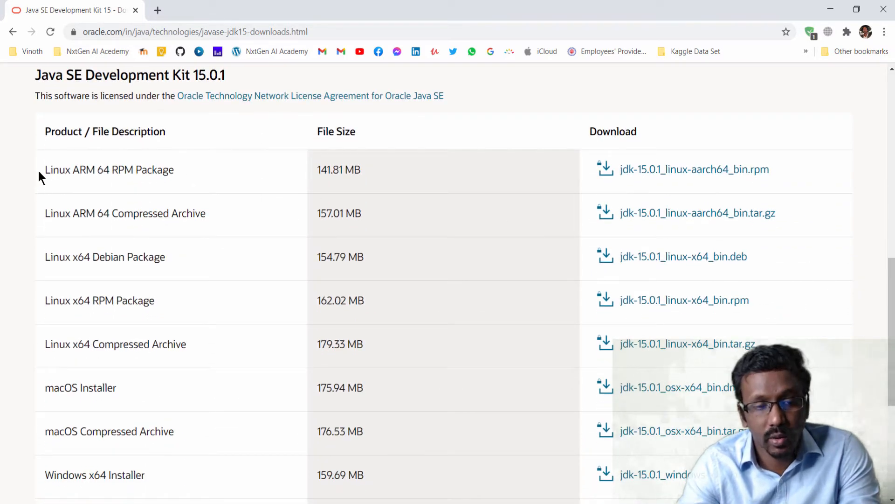
left_click_drag(45, 170, 87, 178)
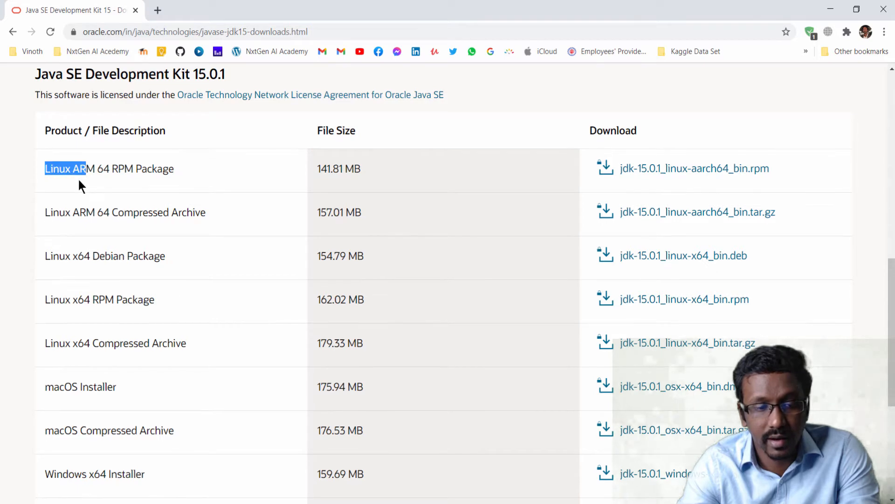
scroll(78, 177, "down", 4)
left_click_drag(45, 205, 88, 205)
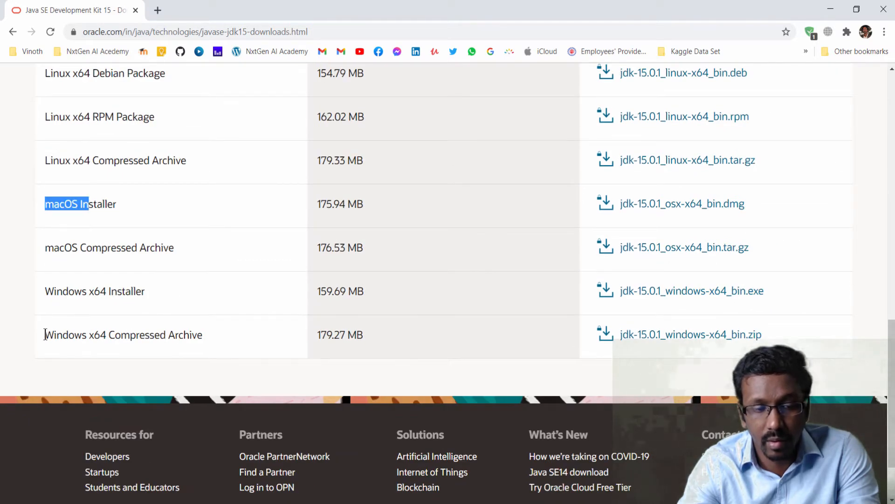
scroll(699, 280, "up", 5)
scroll(690, 298, "down", 1)
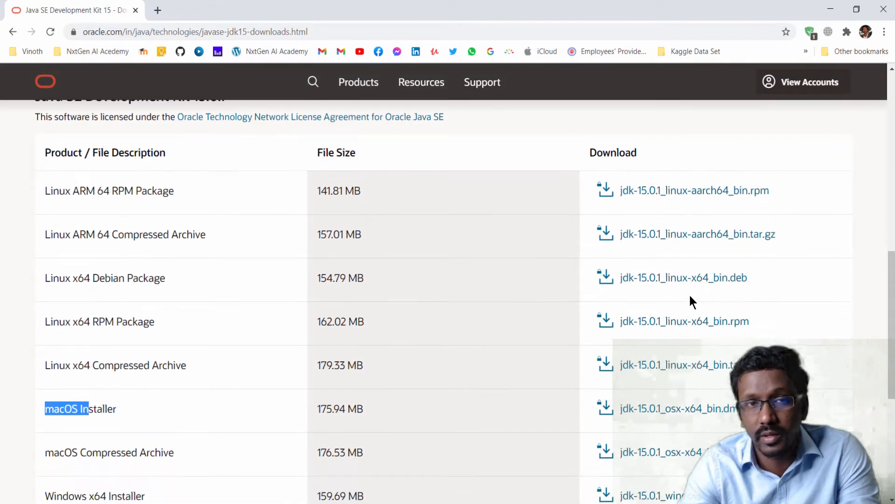
scroll(689, 295, "down", 3)
scroll(466, 322, "down", 2)
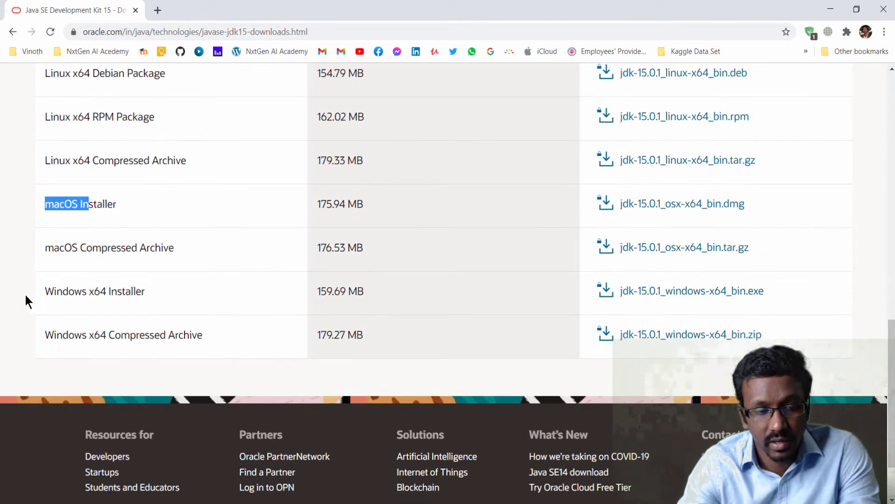
left_click_drag(46, 292, 151, 304)
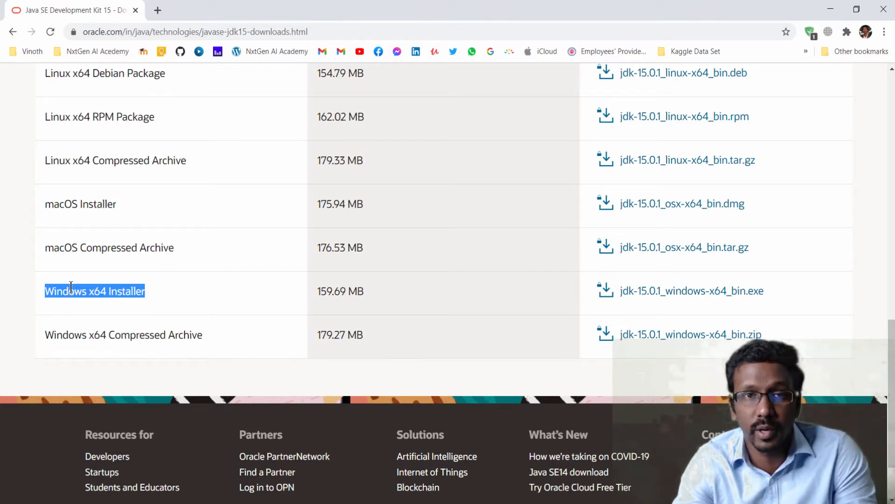
left_click_drag(159, 290, 33, 297)
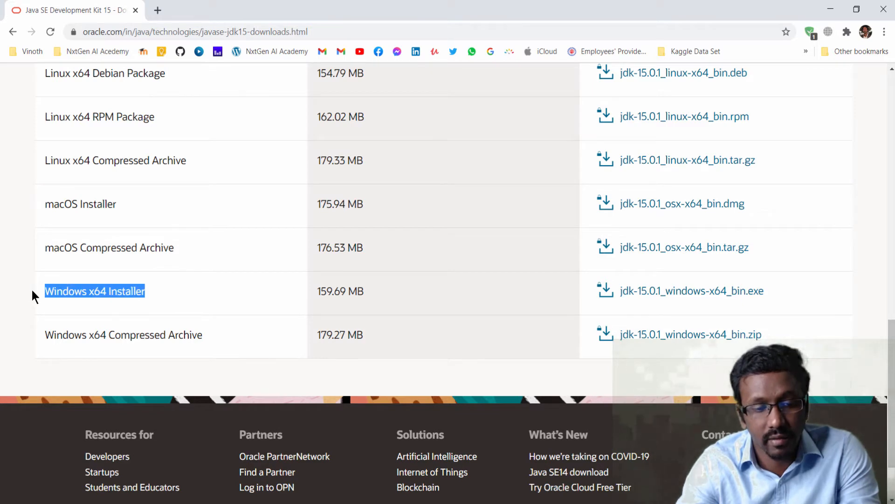
left_click(23, 320)
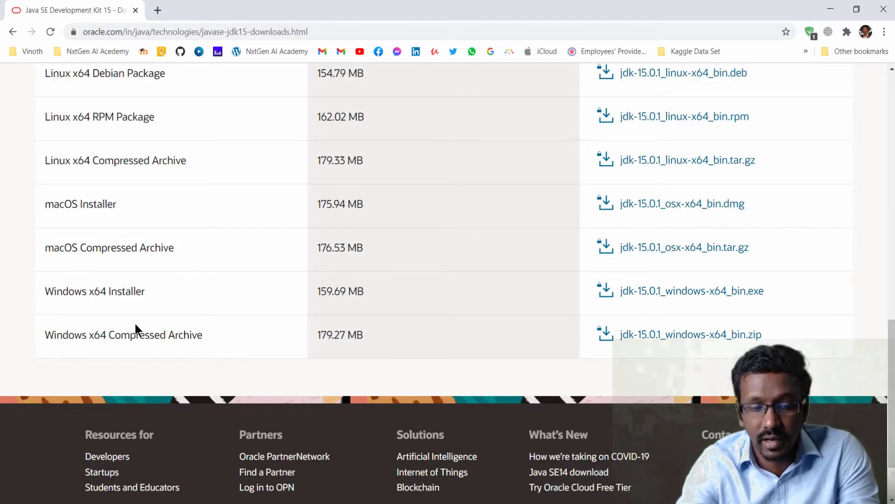
Step: Download jdk-15.0.1_windows-x64_bin.exe after accepting the Oracle Technology Network License Agreement, and dismiss the download bar
left_click(741, 293)
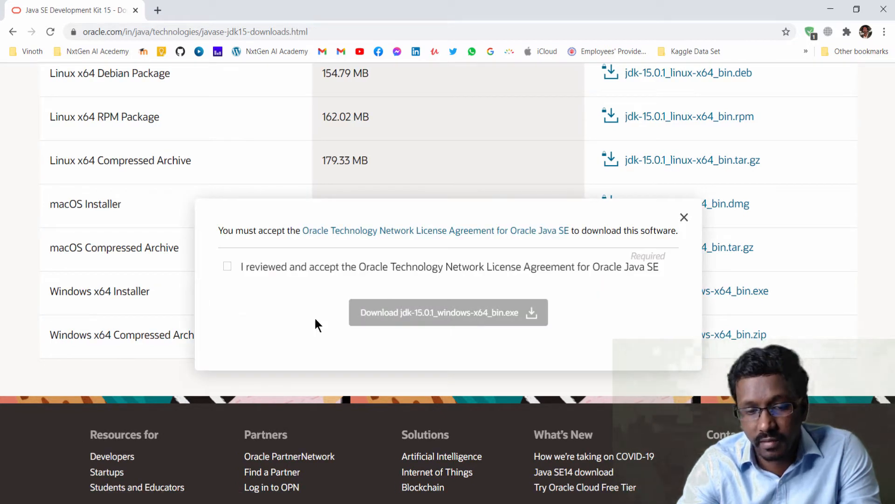
left_click(227, 265)
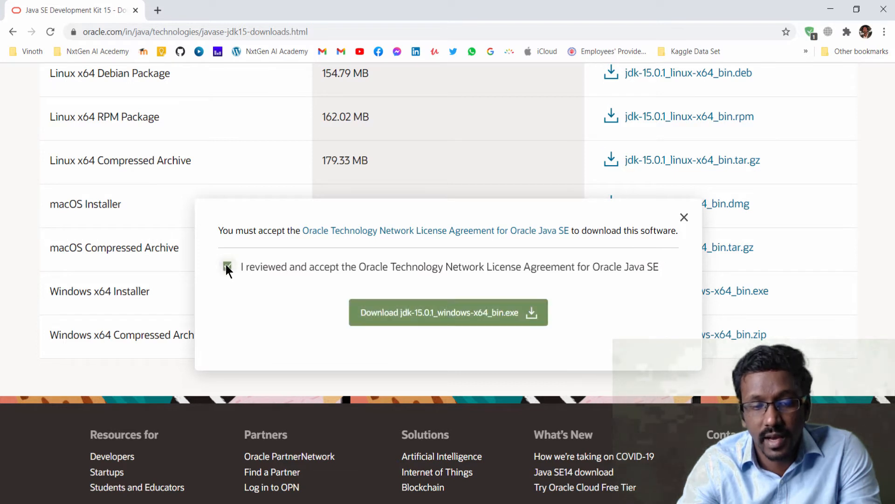
left_click(466, 325)
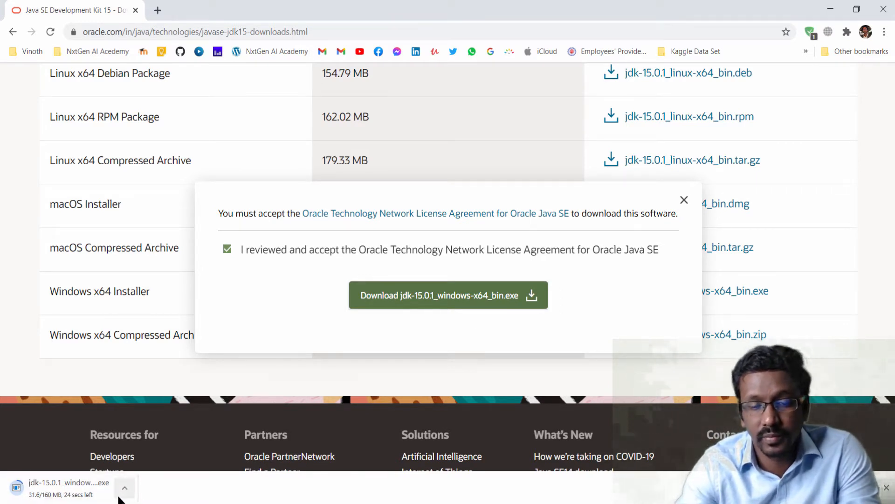
left_click(886, 487)
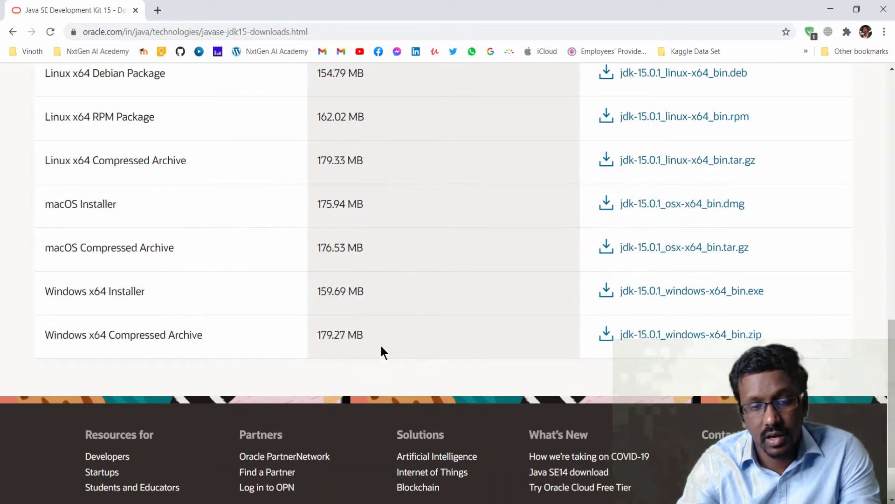
Step: View the browser's downloads list, then switch to File Explorer and open C:\Automation\SetupFiles, which holds the JDK installer
key("ctrl+j")
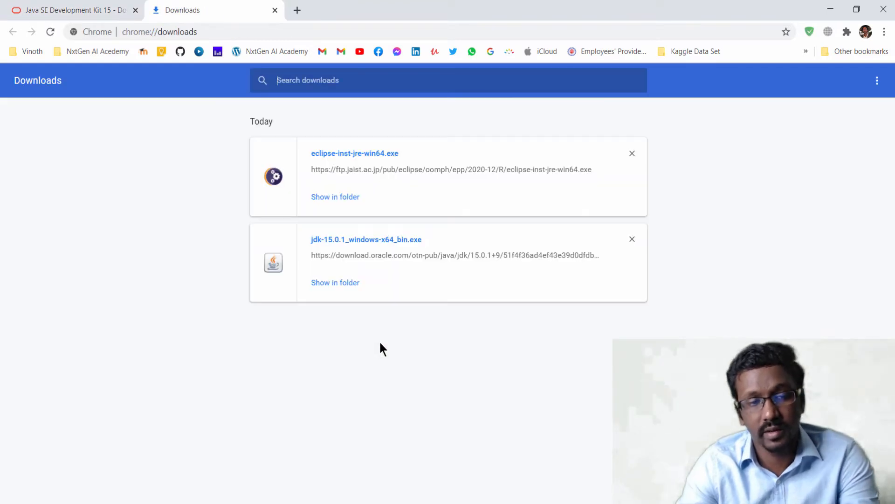
left_click_drag(310, 150, 309, 145)
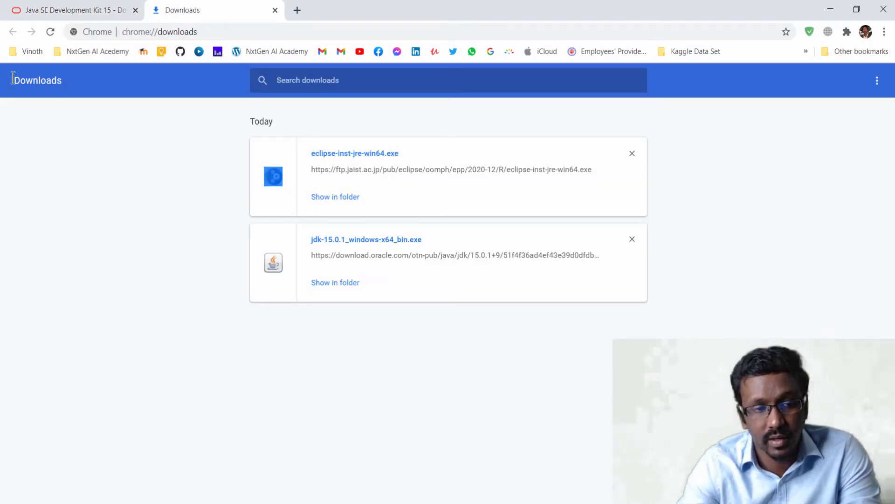
left_click(335, 198)
left_click(208, 138)
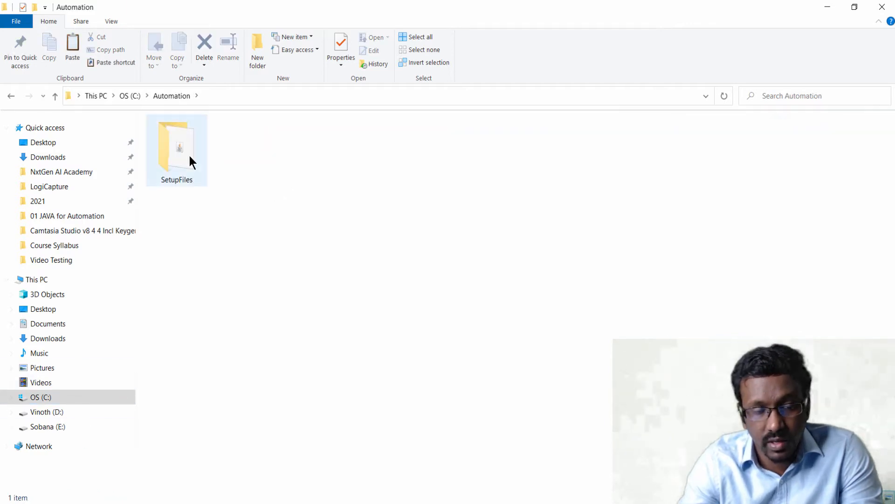
double_click(189, 154)
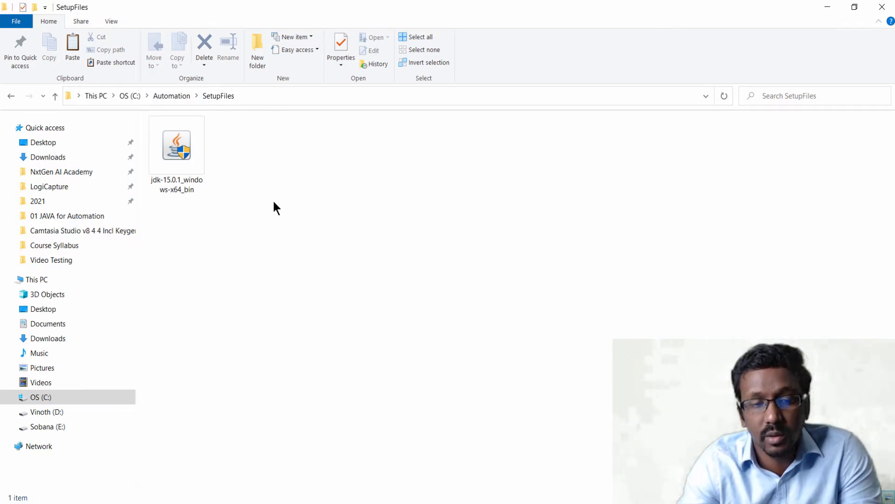
left_click_drag(275, 205, 175, 122)
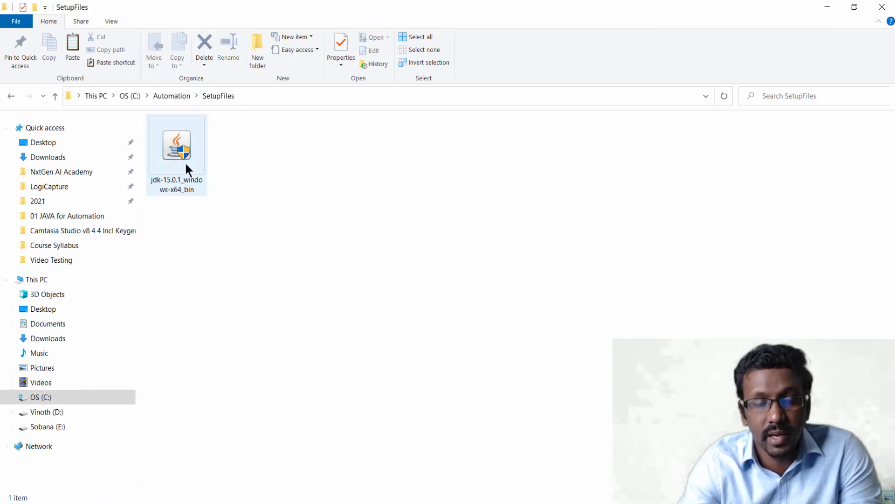
Step: Run the jdk-15.0.1_windows-x64_bin installer as administrator, install the JDK to C:\Program Files\Java\jdk-15.0.1\, and close the setup wizard
left_click(393, 187)
right_click(175, 145)
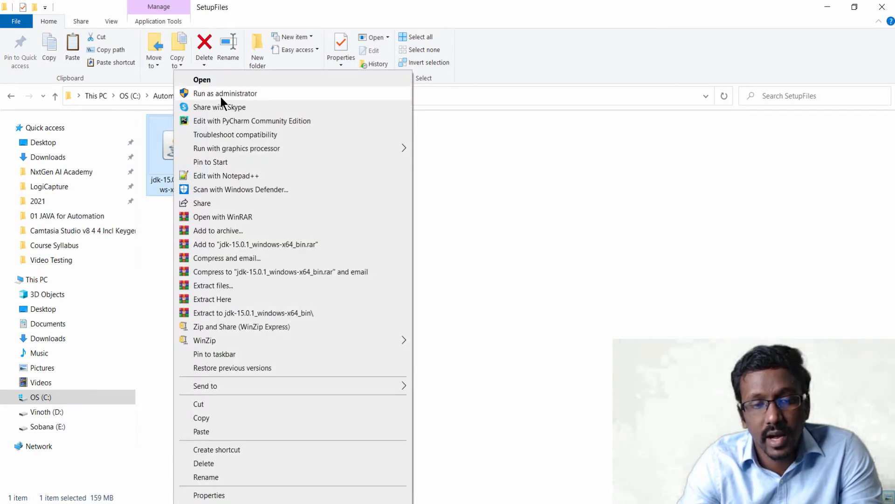
left_click(220, 94)
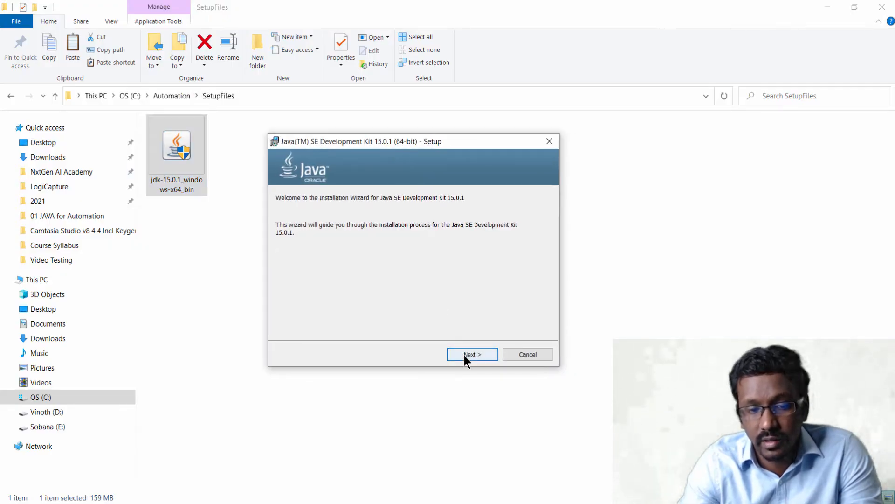
left_click(467, 355)
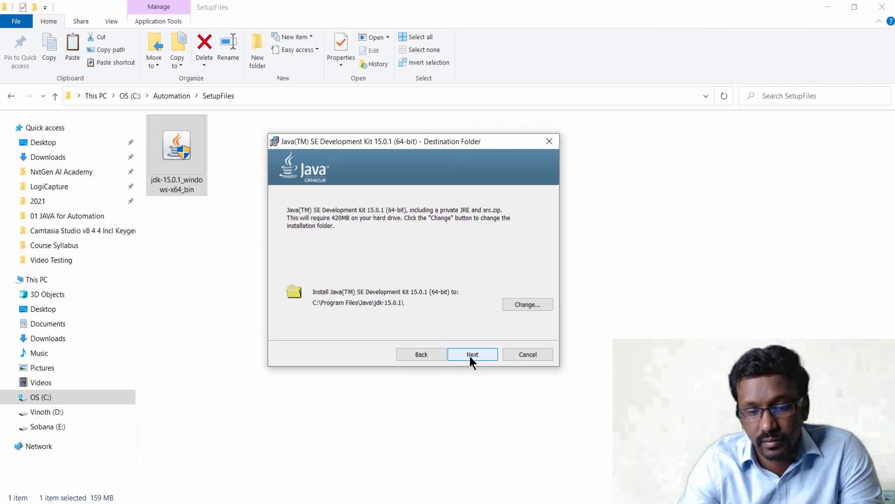
left_click(473, 356)
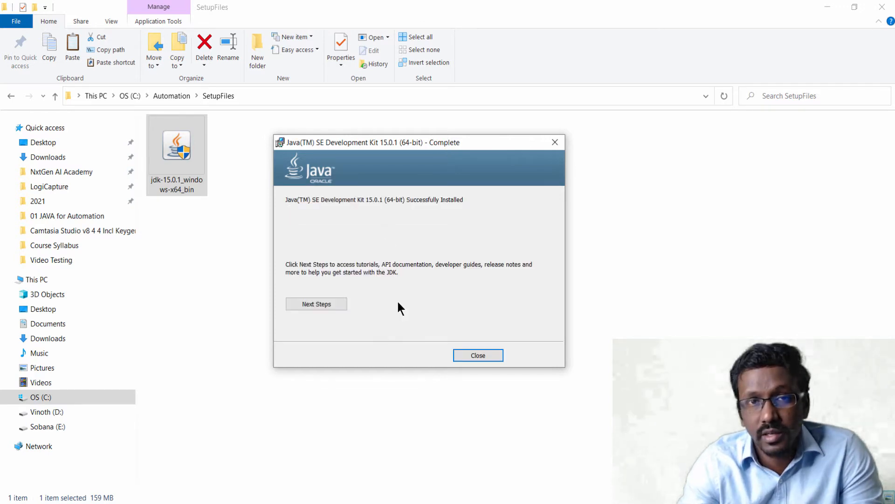
left_click(484, 357)
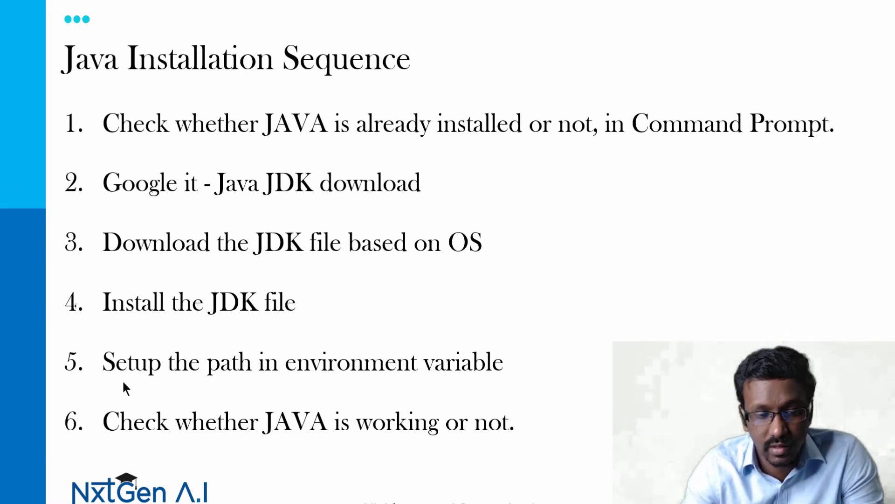
Step: Open the OS (C:) drive from This PC and display its contents as large icons
key("super")
type("this")
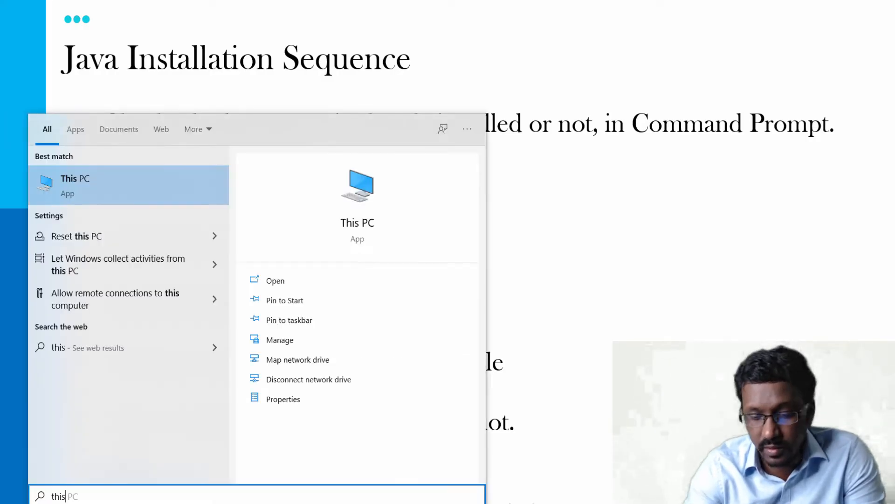
key("Return")
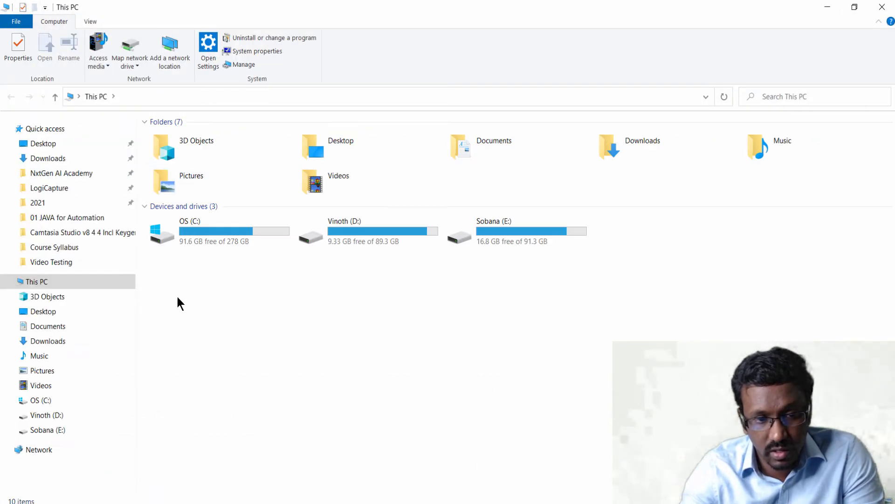
double_click(225, 237)
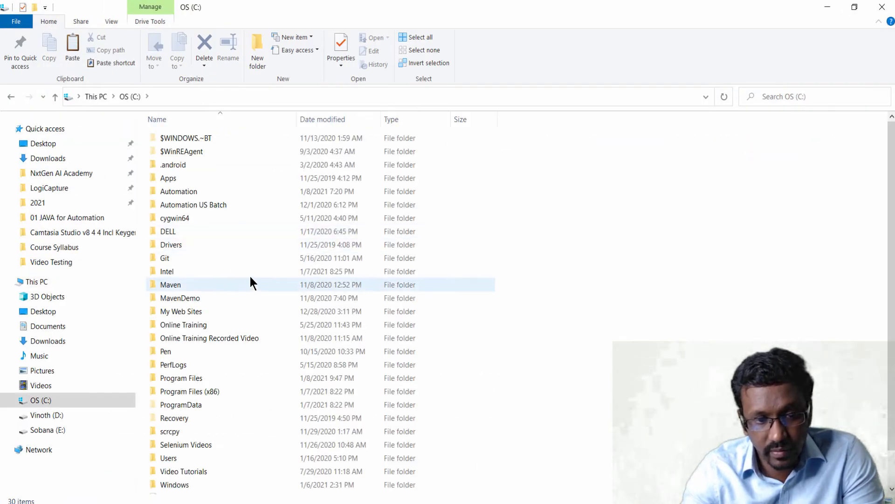
left_click(111, 21)
left_click(171, 38)
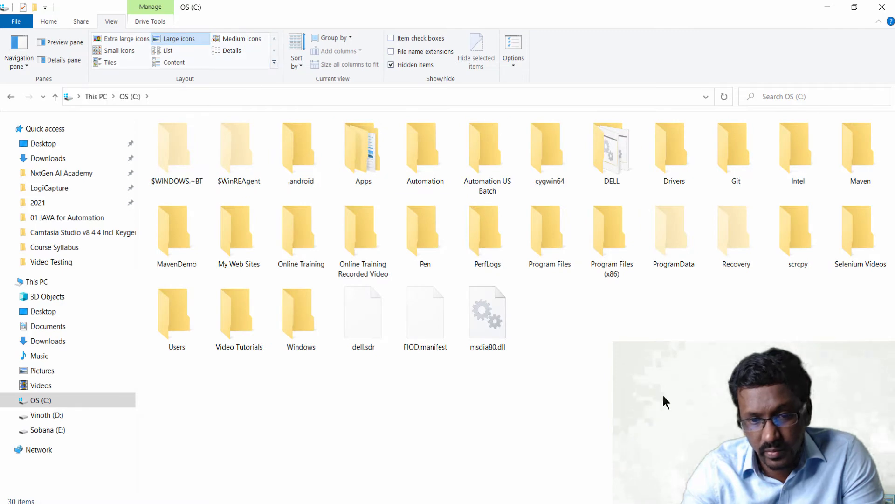
Step: Open the Java folder inside Program Files, displaying both folders' contents as medium icons
double_click(562, 251)
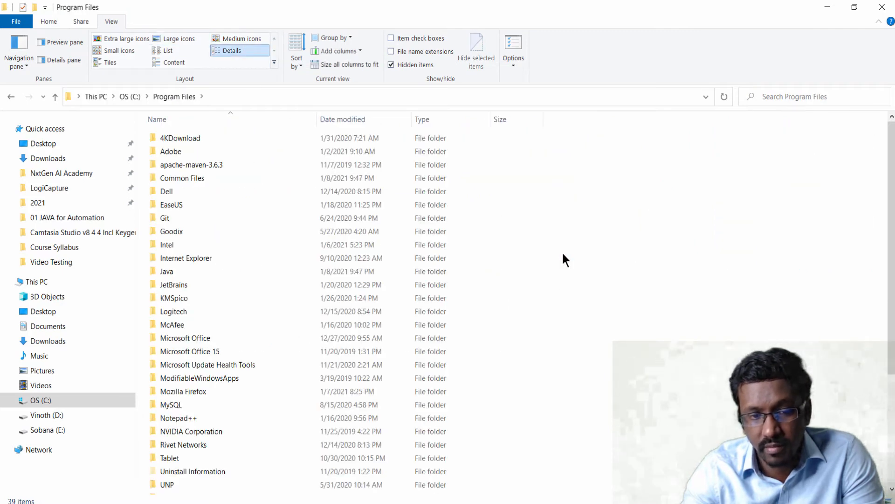
left_click(233, 39)
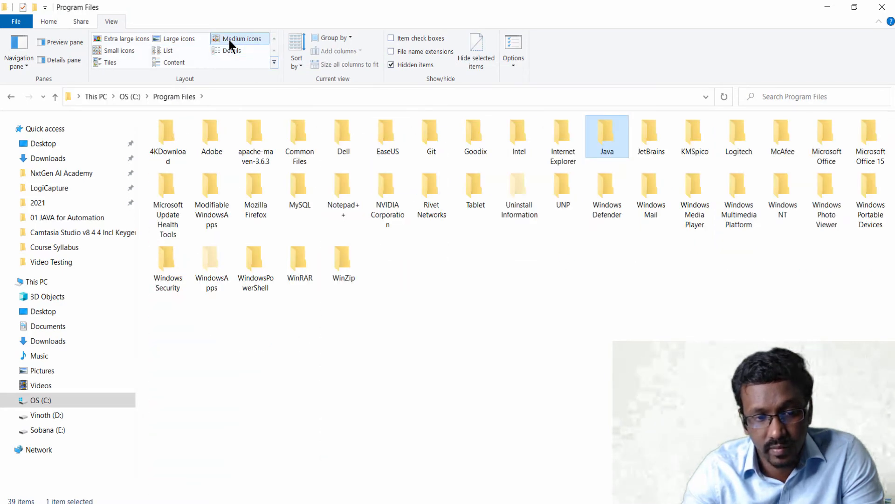
left_click(609, 149)
double_click(609, 148)
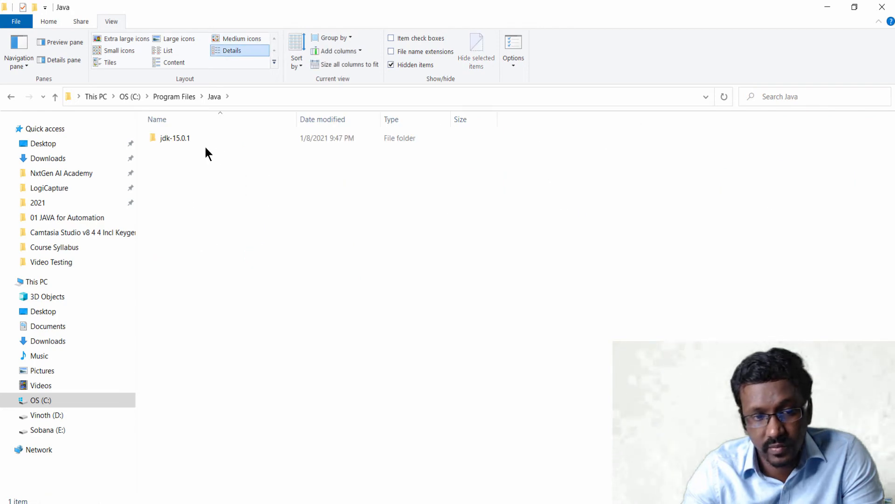
left_click(232, 38)
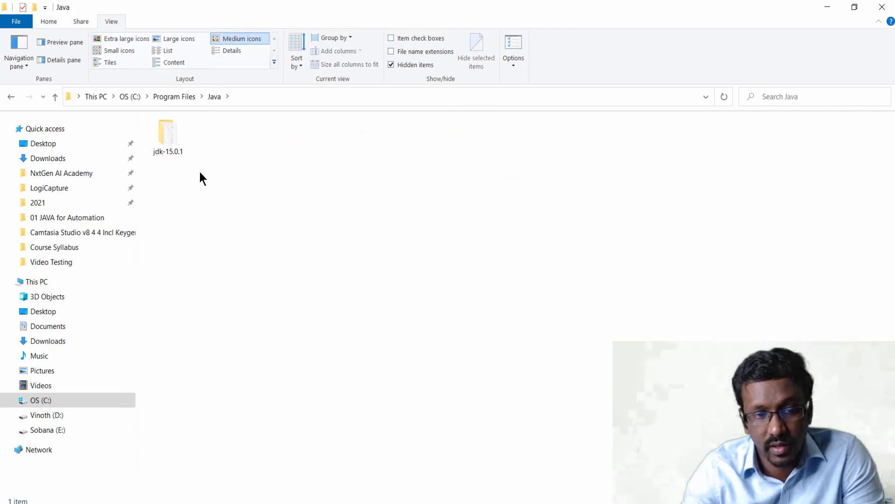
Step: Open the bin folder inside jdk-15.0.1 and copy its full path, C:\Program Files\Java\jdk-15.0.1\bin
left_click(175, 150)
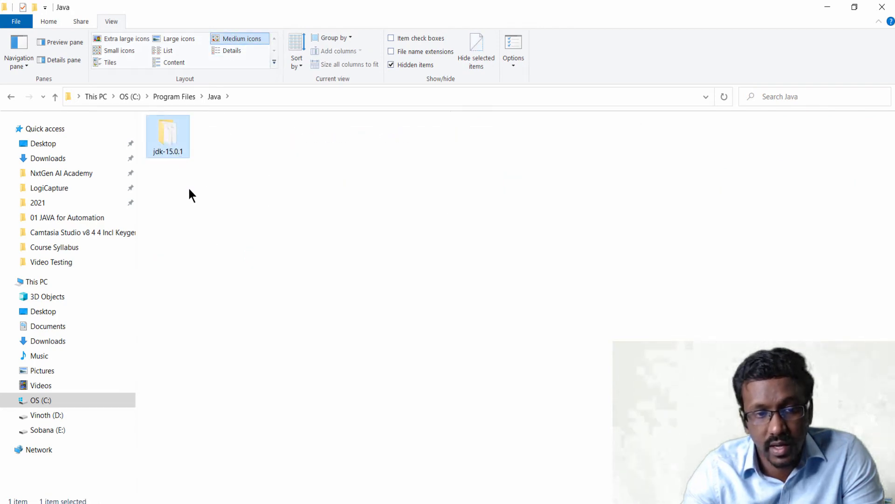
double_click(170, 152)
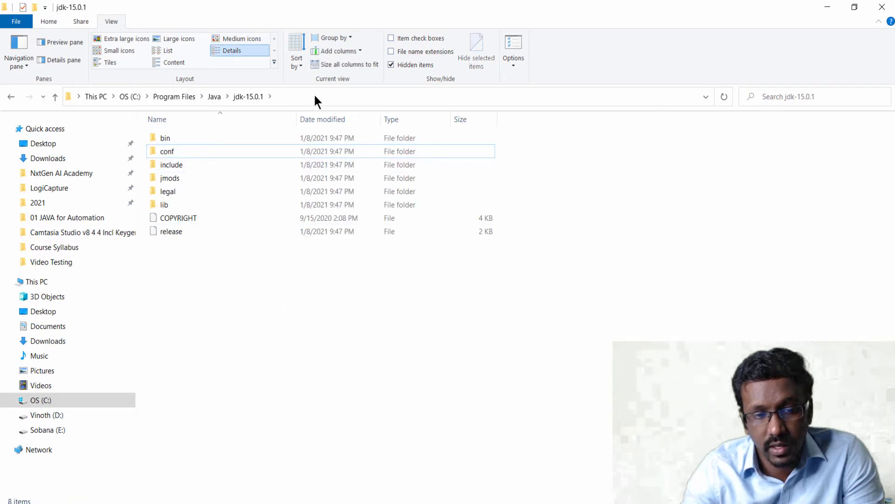
left_click(313, 96)
left_click(175, 136)
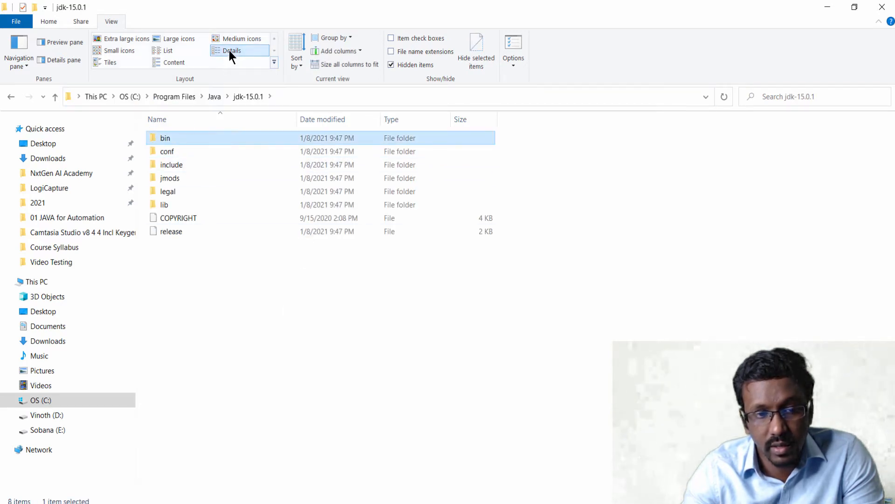
left_click(236, 39)
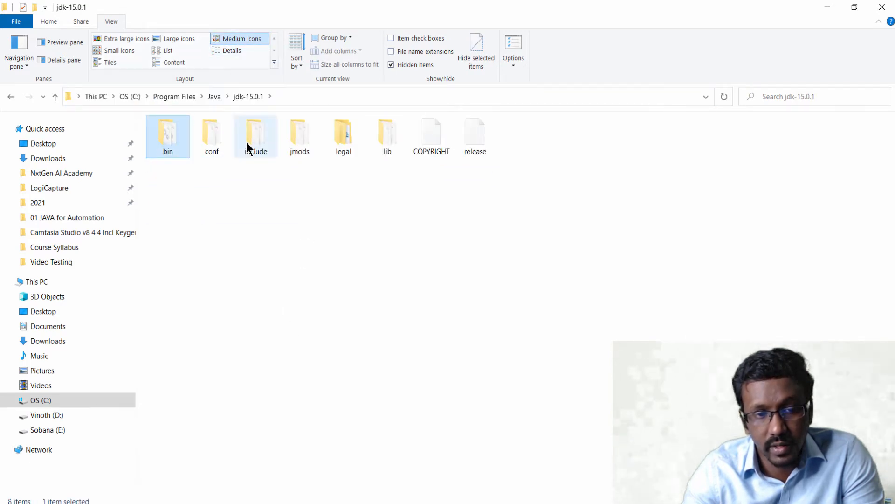
double_click(166, 142)
left_click(353, 97)
key("ctrl+c")
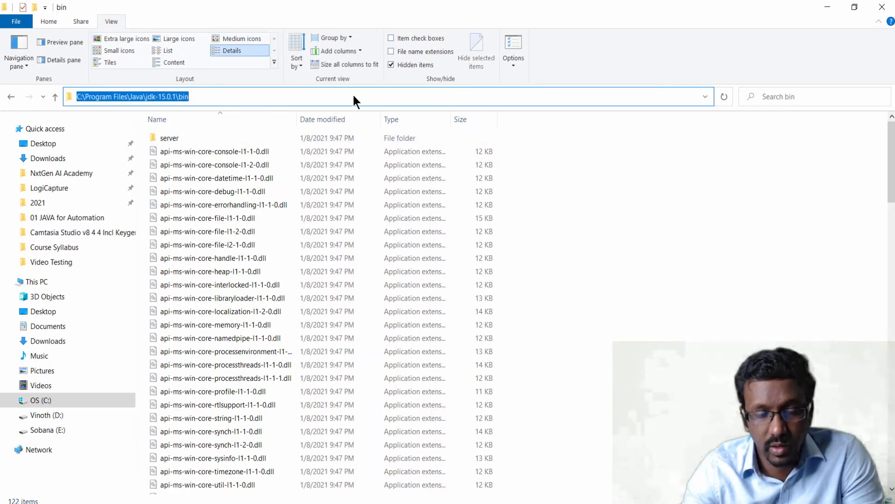
Step: Switch to Notepad, paste the JDK bin path into the blank document, copy it again and minimize Notepad
left_click(269, 503)
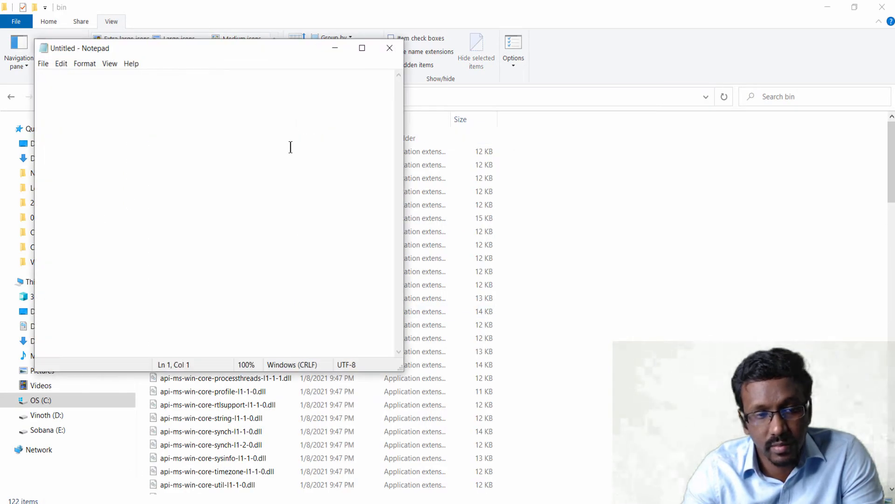
key("ctrl+v")
left_click_drag(217, 89, 39, 68)
key("ctrl+c")
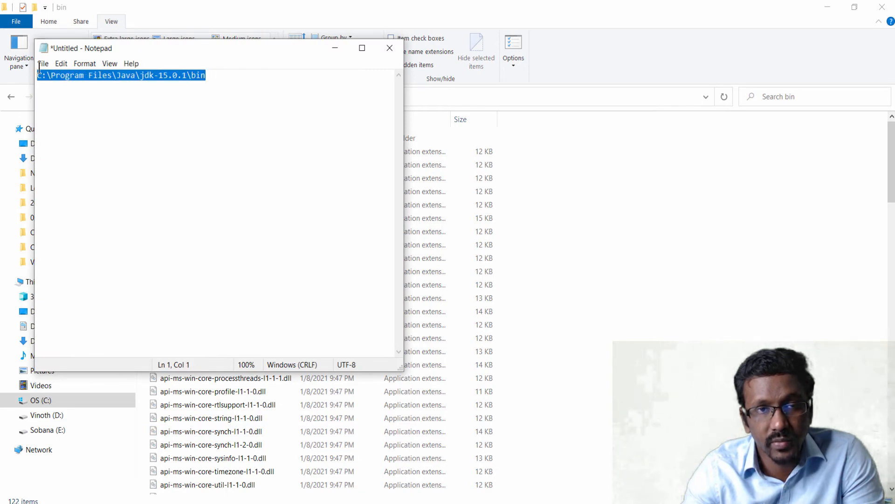
left_click(334, 49)
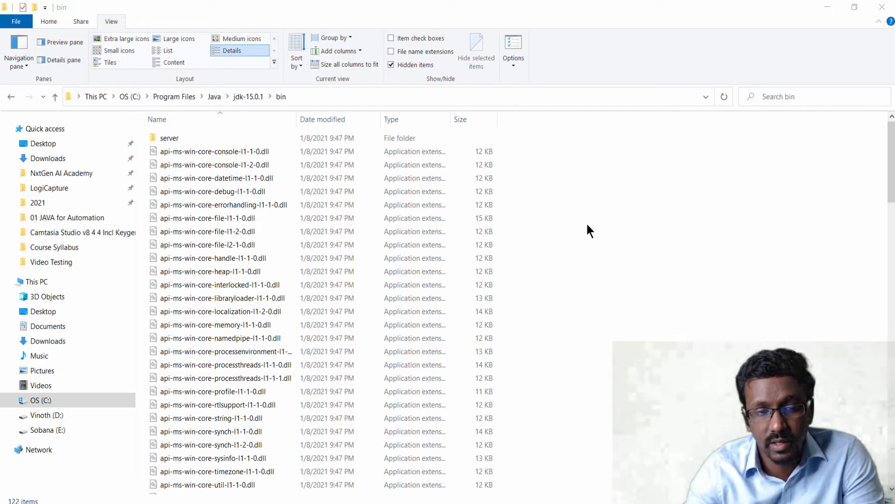
key("super")
type("envi")
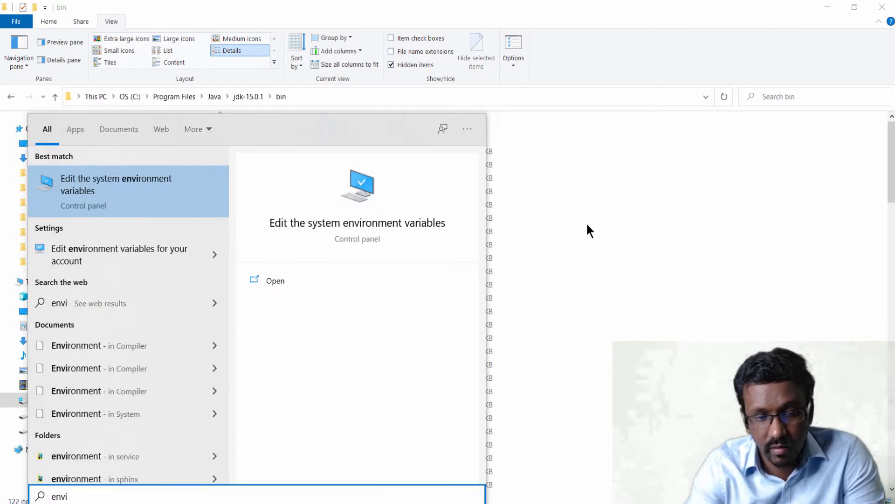
key("Return")
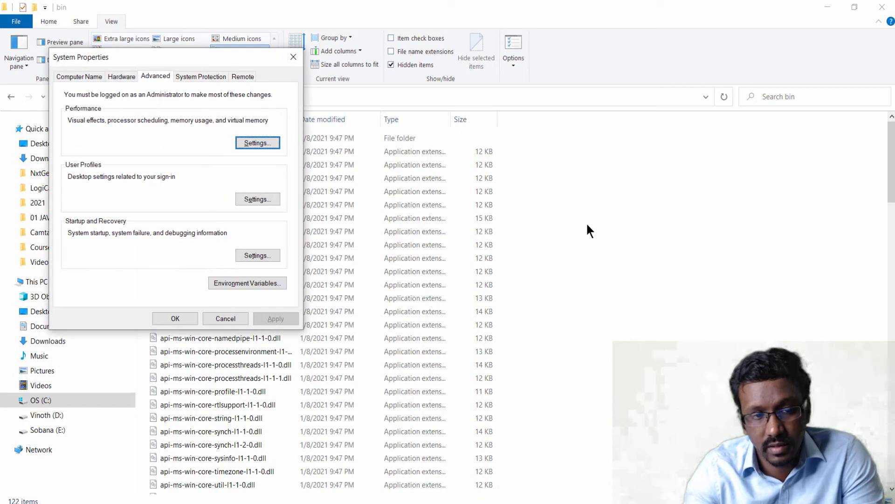
left_click_drag(224, 58, 432, 90)
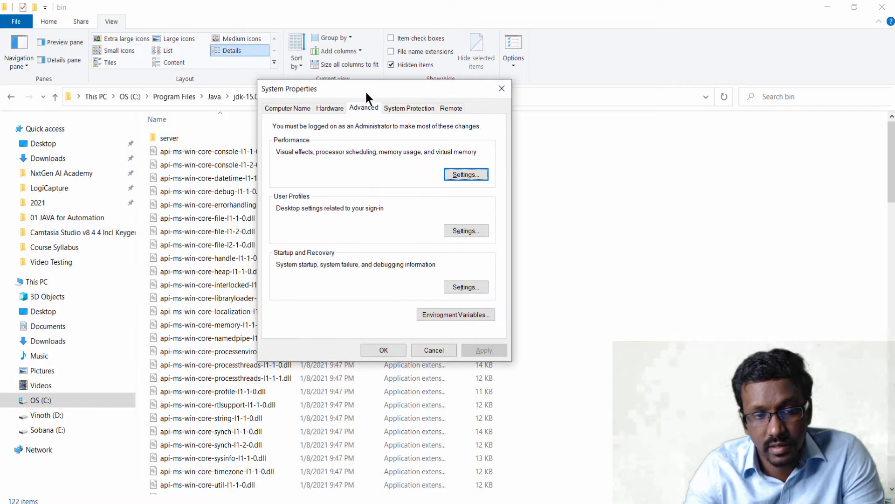
left_click(500, 88)
Step: Open the properties of This PC and reach the Environment Variables dialog through the advanced system settings
key("super")
type("thi")
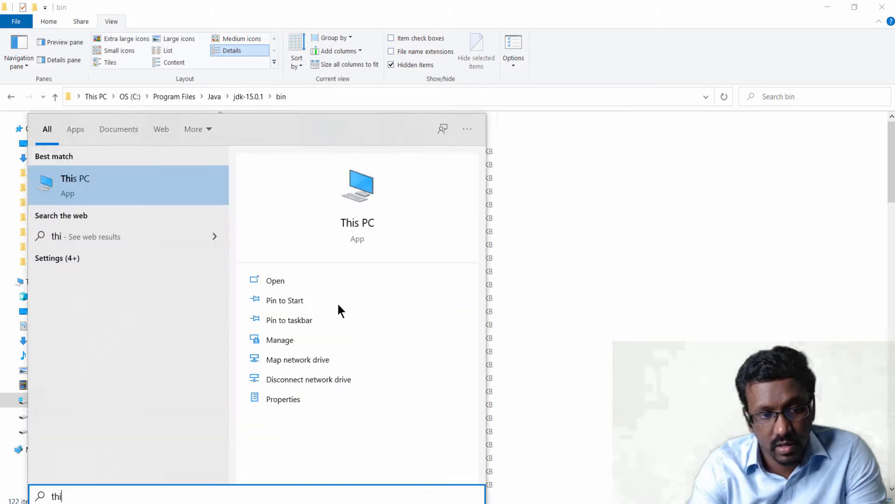
right_click(149, 185)
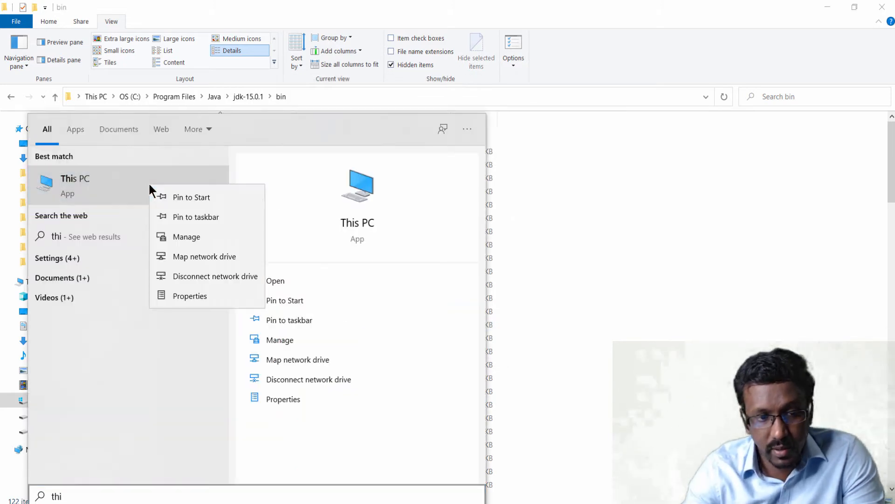
left_click(204, 298)
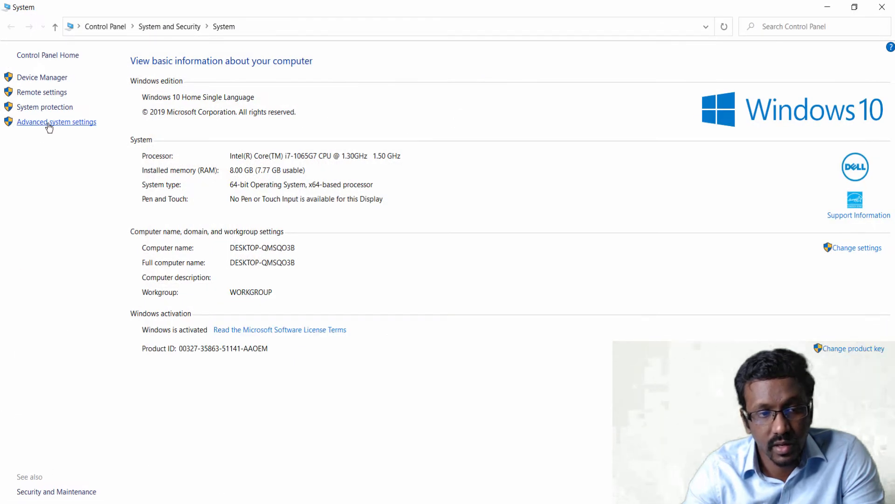
left_click(48, 124)
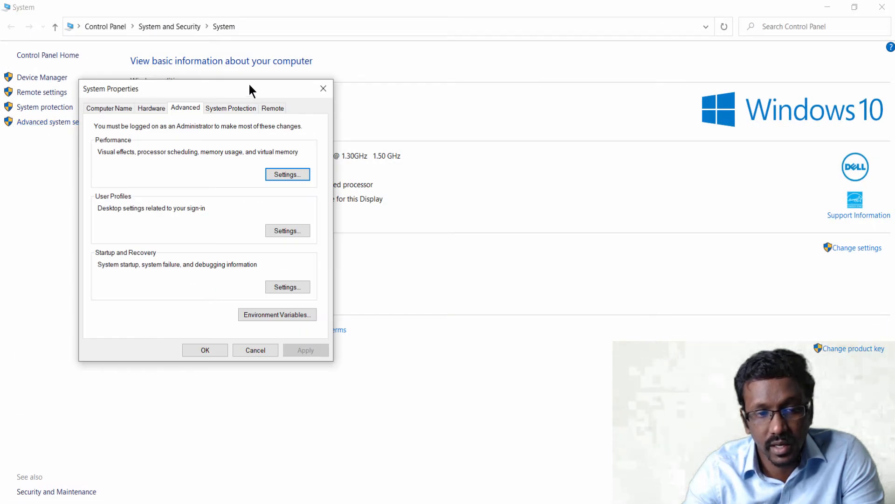
left_click_drag(249, 89, 423, 91)
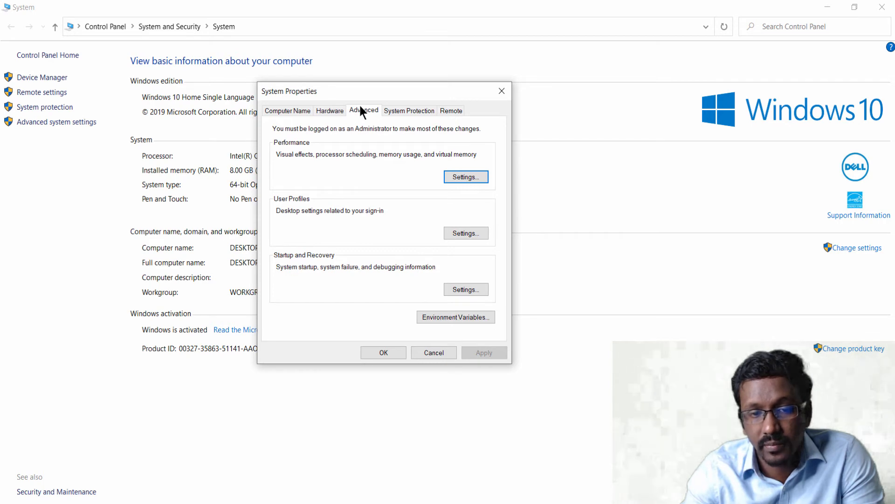
left_click(454, 321)
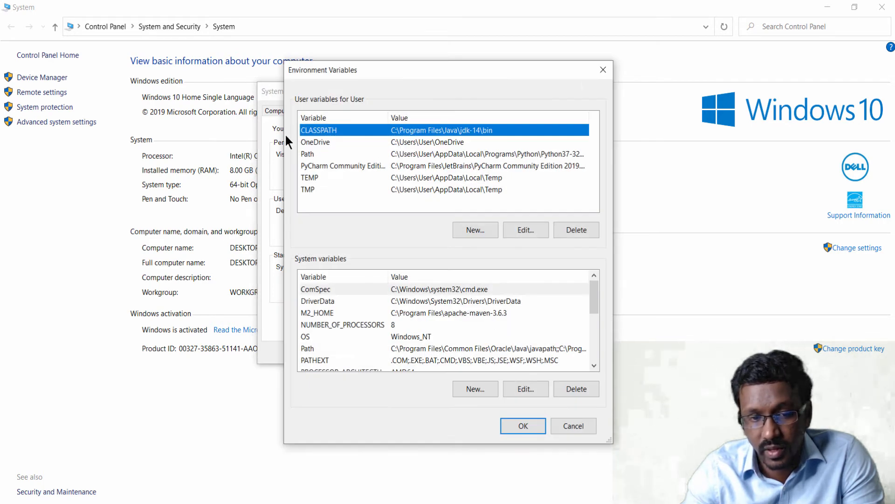
Step: Add C:\Program Files\Java\jdk-15.0.1\bin as a new entry in the user Path variable
left_click(320, 157)
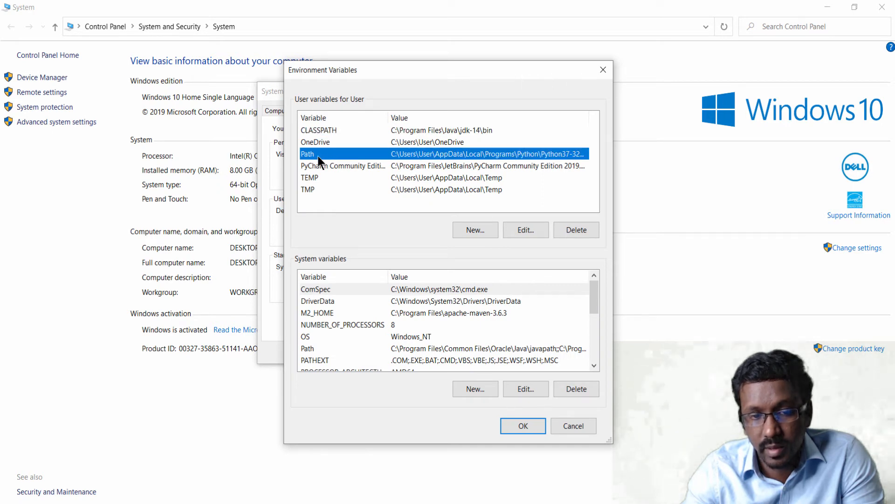
left_click(525, 230)
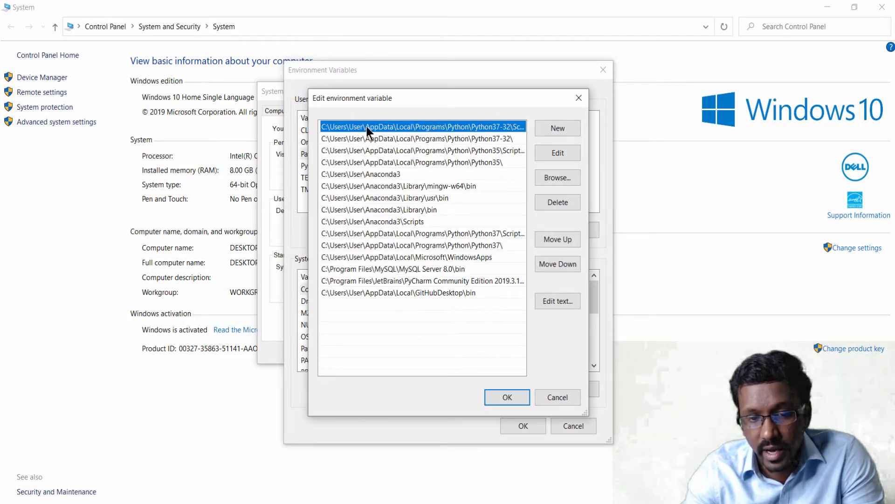
left_click(561, 130)
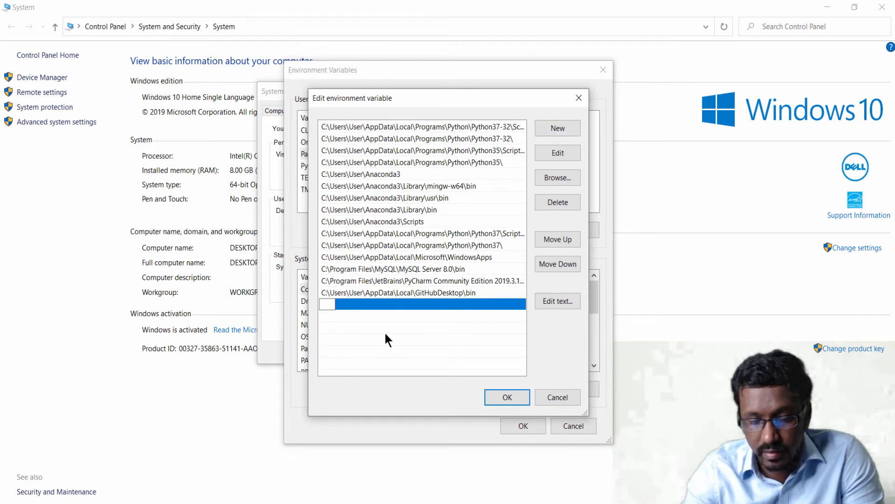
key("ctrl+v")
left_click_drag(437, 305, 321, 306)
left_click(464, 332)
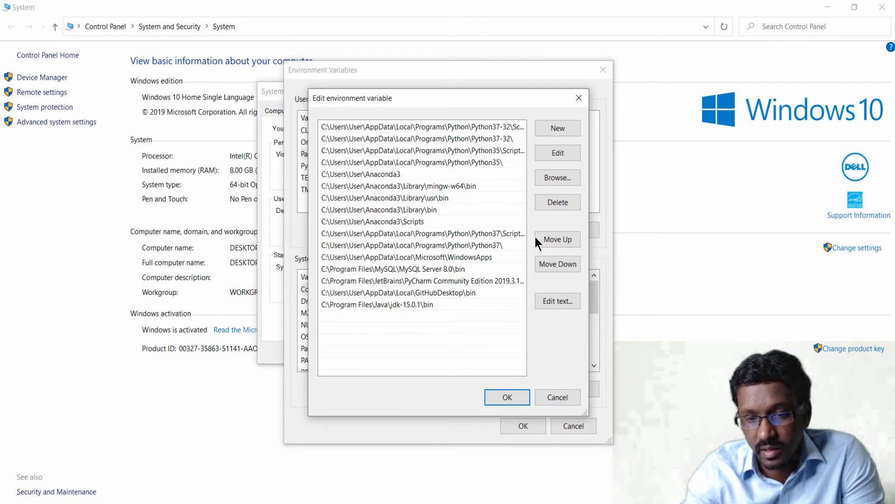
Step: Move the jdk-15.0.1\bin entry up two places in the user Path list, above the PyCharm entry
left_click(439, 300)
left_click(555, 239)
left_click(555, 239)
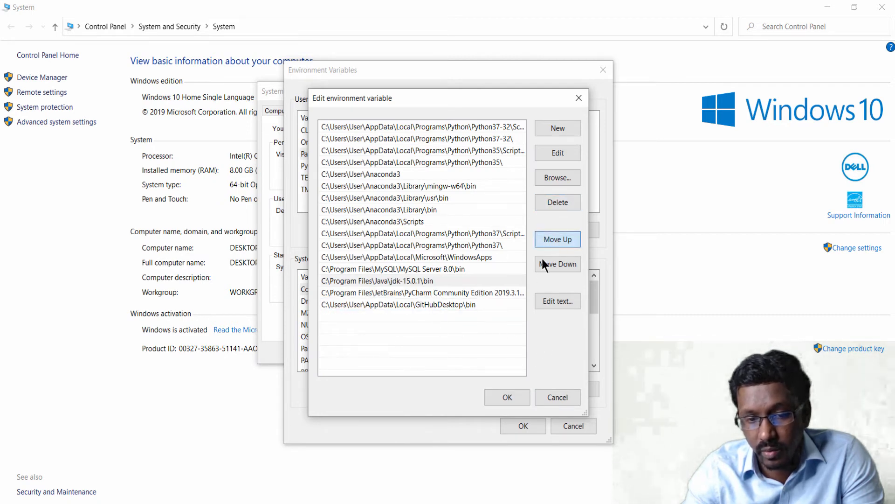
Step: Move the jdk-15.0.1\bin entry to the first place in the user Path list and accept the environment variable and system property changes
left_click(559, 239)
left_click(561, 239)
left_click(562, 239)
double_click(563, 239)
left_click(563, 238)
double_click(563, 238)
left_click(563, 239)
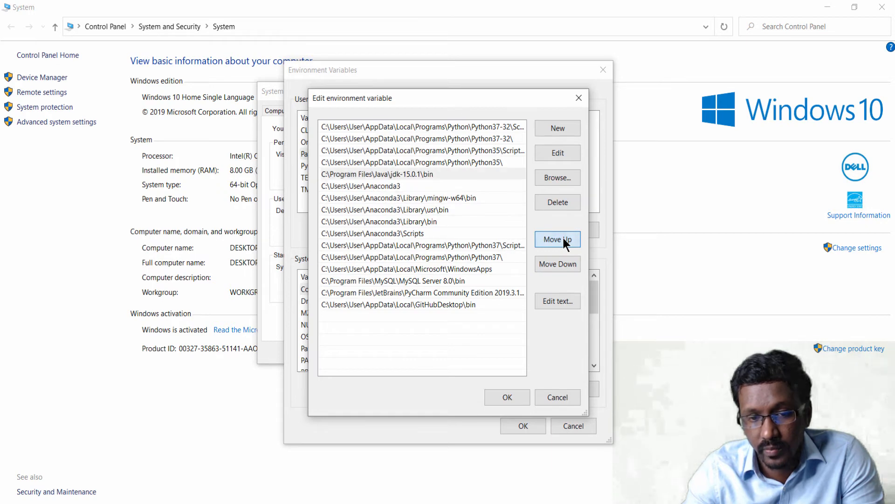
double_click(563, 238)
double_click(563, 239)
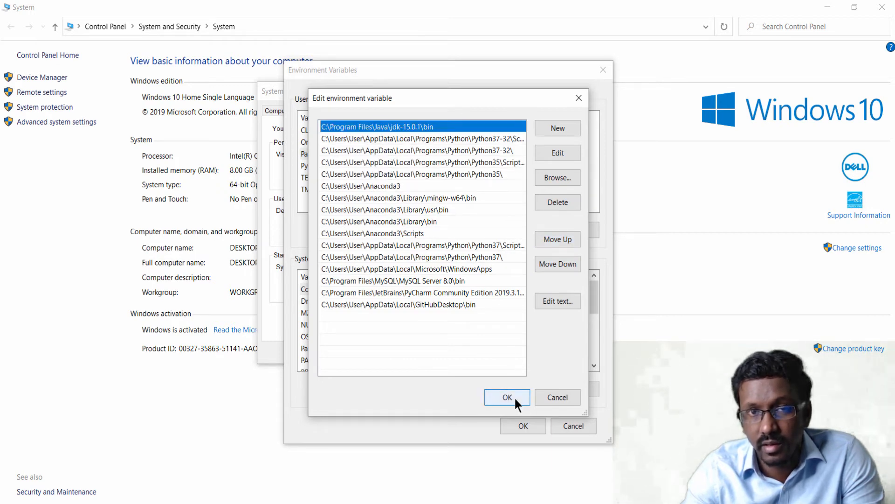
left_click(515, 398)
left_click(523, 425)
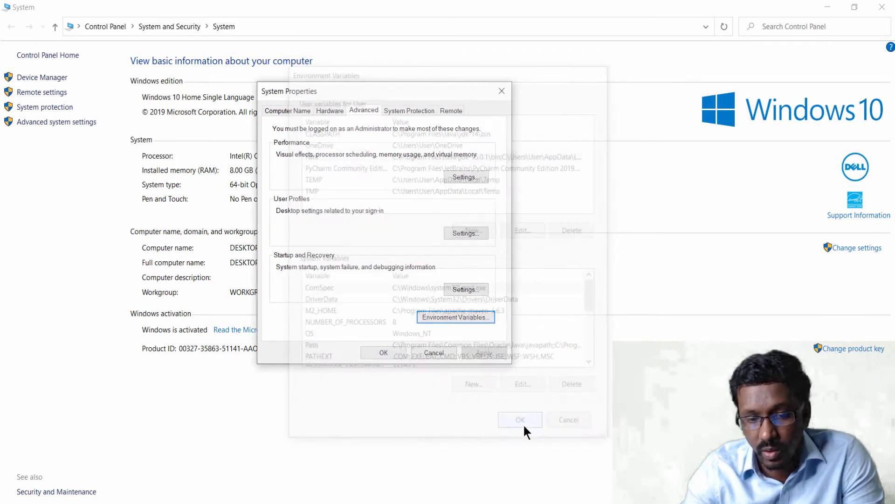
left_click(383, 353)
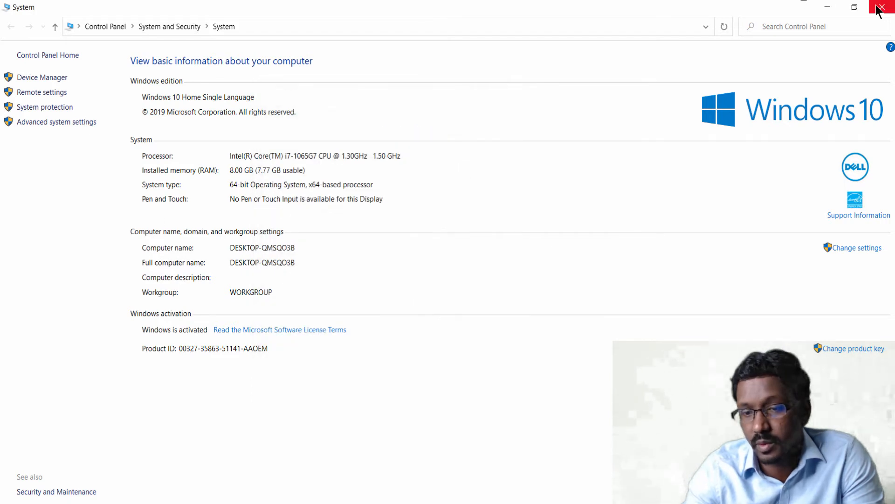
Step: Open Command Prompt and run the java command to check that Java works
key("super")
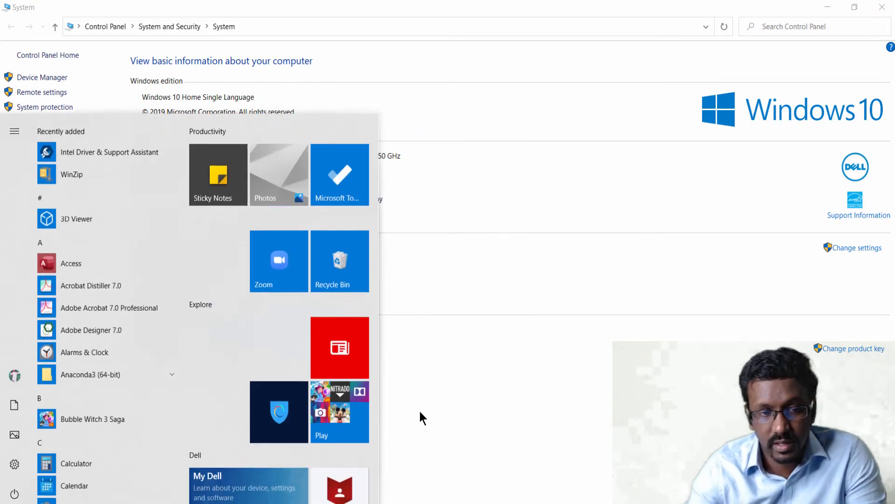
type("cmd")
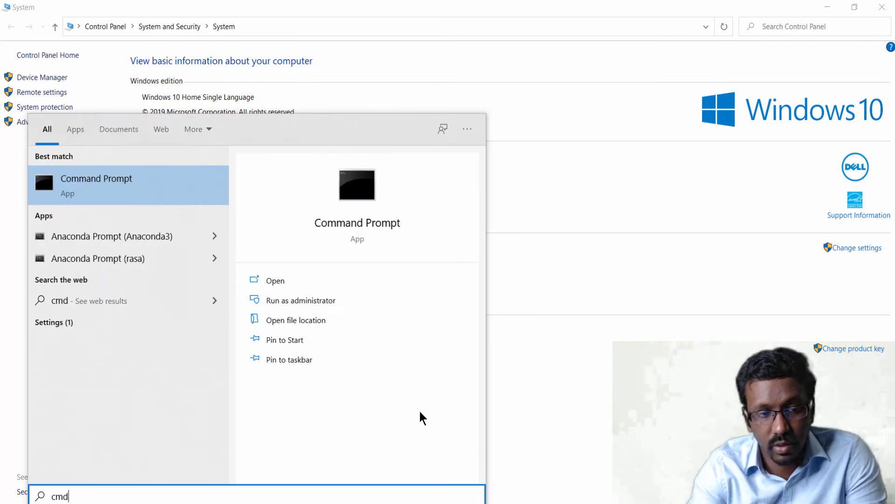
key("Return")
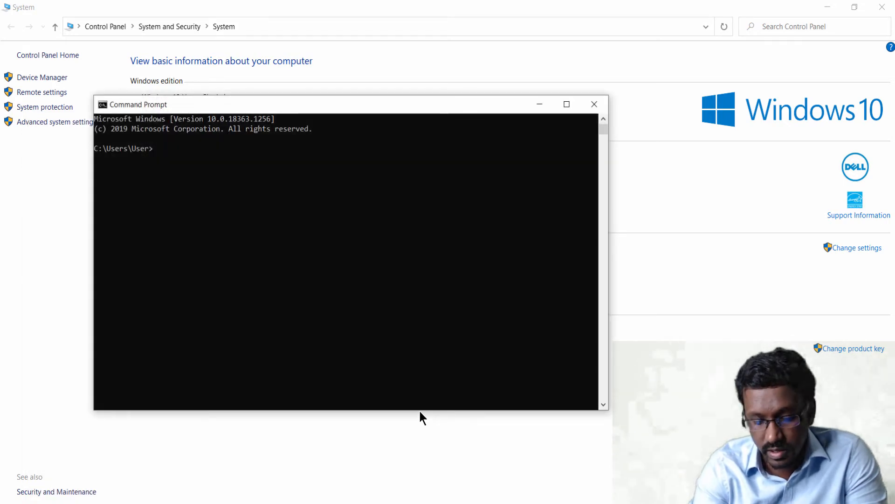
type("java")
key("Return")
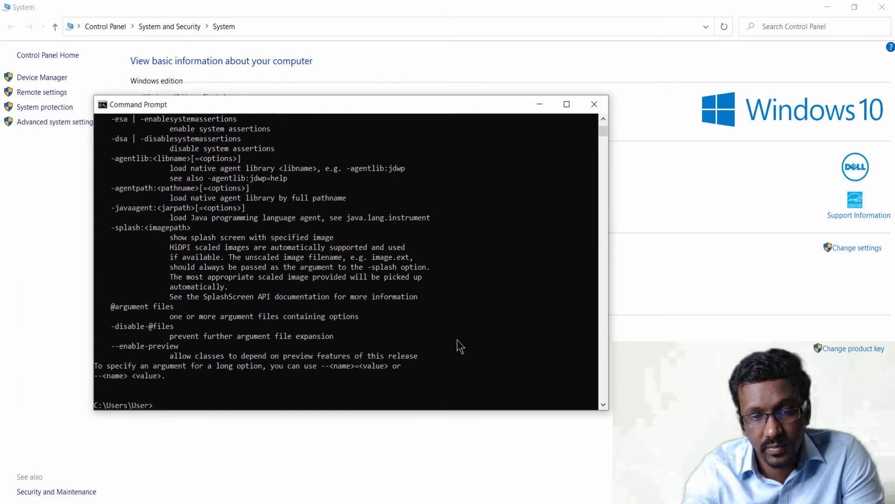
Step: Maximize the Command Prompt window and examine the java command's usage output from its beginning
left_click(567, 104)
scroll(183, 225, "up", 20)
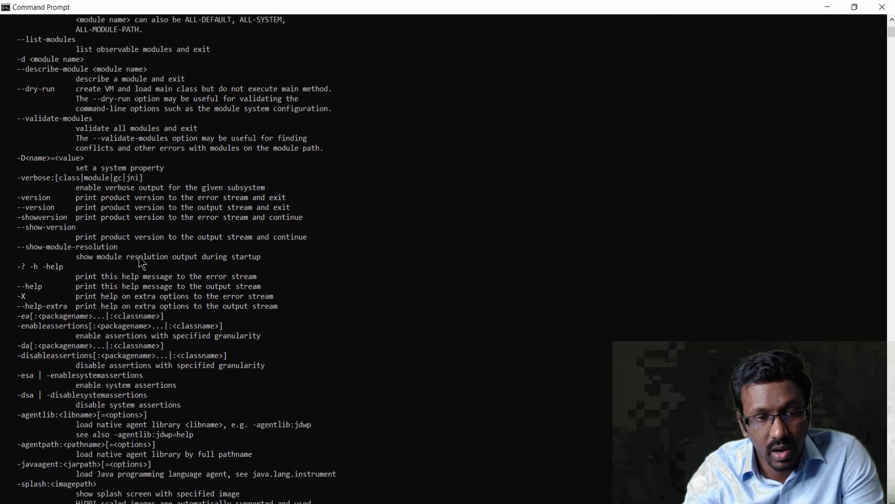
left_click_drag(21, 79, 216, 443)
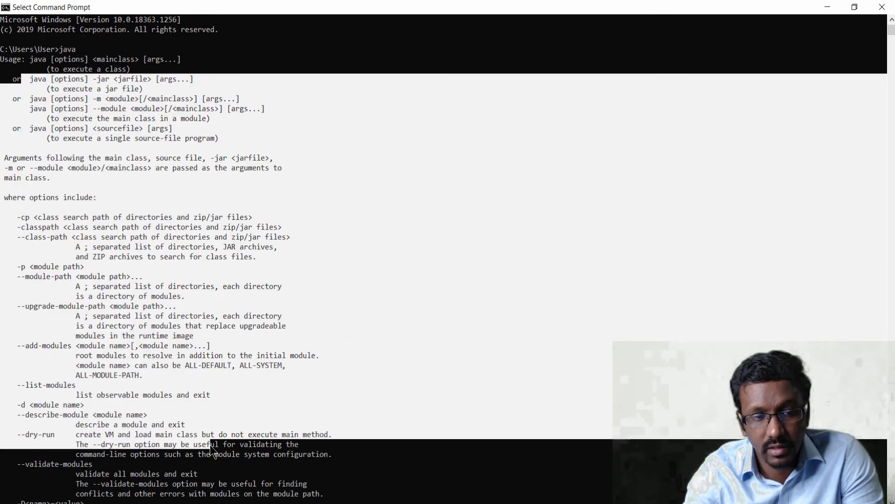
left_click(183, 110)
left_click_drag(77, 50, 3, 54)
left_click(92, 51)
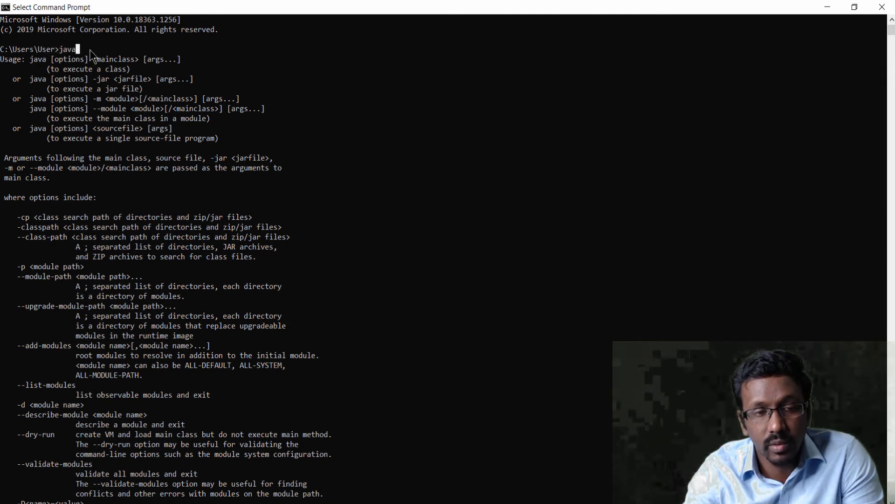
left_click_drag(92, 51, 4, 54)
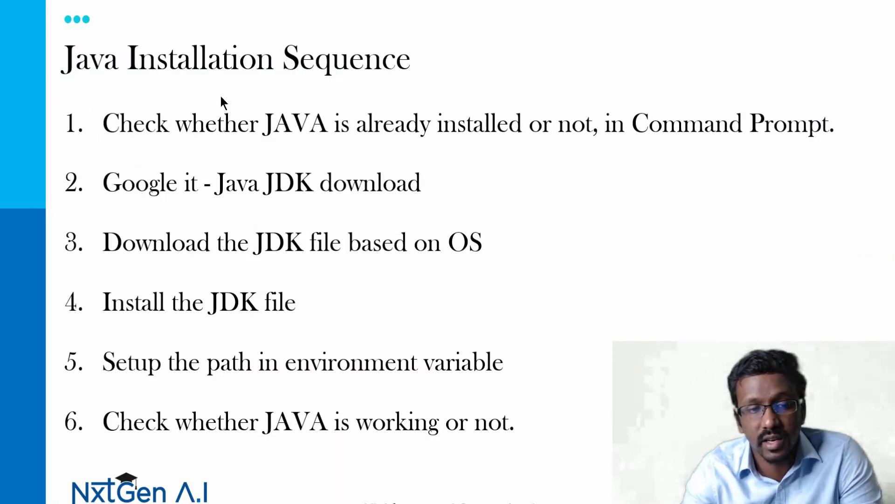
left_click(174, 320)
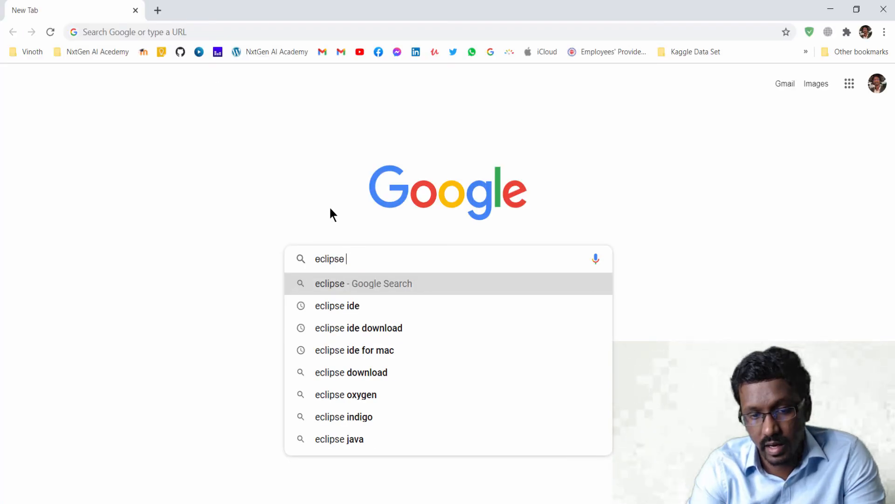
type("ide")
key("Return")
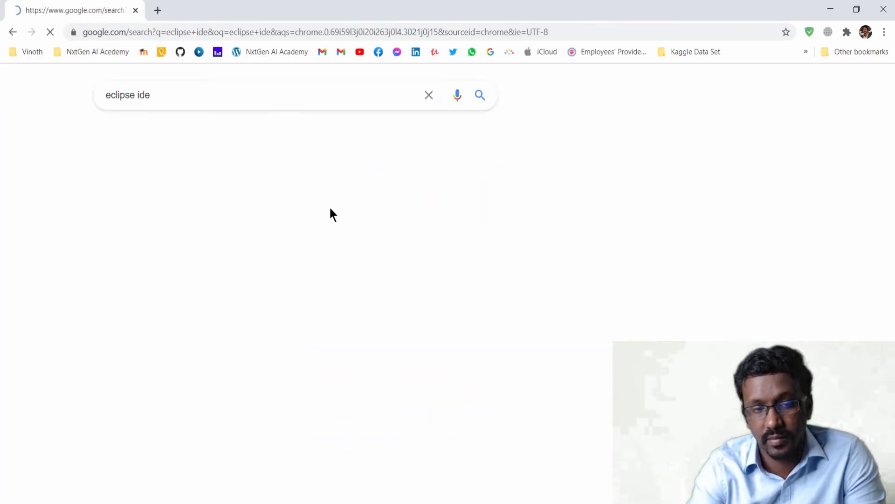
scroll(329, 206, "down", 3)
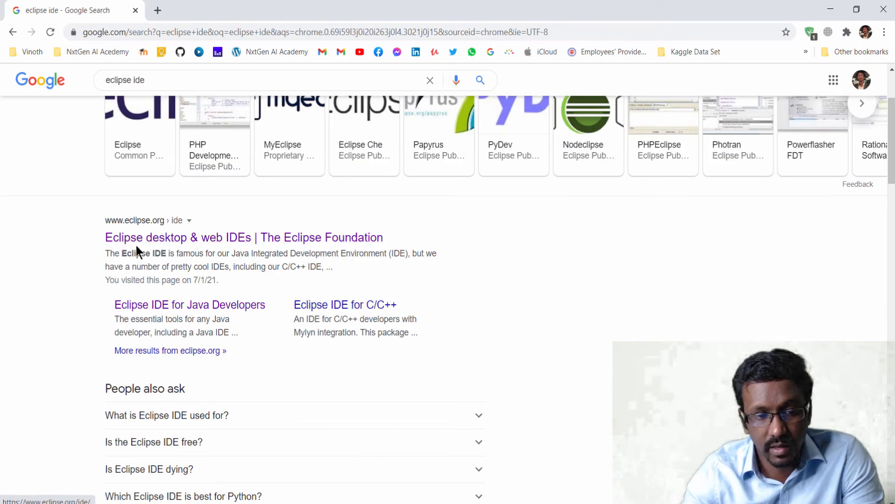
left_click(137, 237)
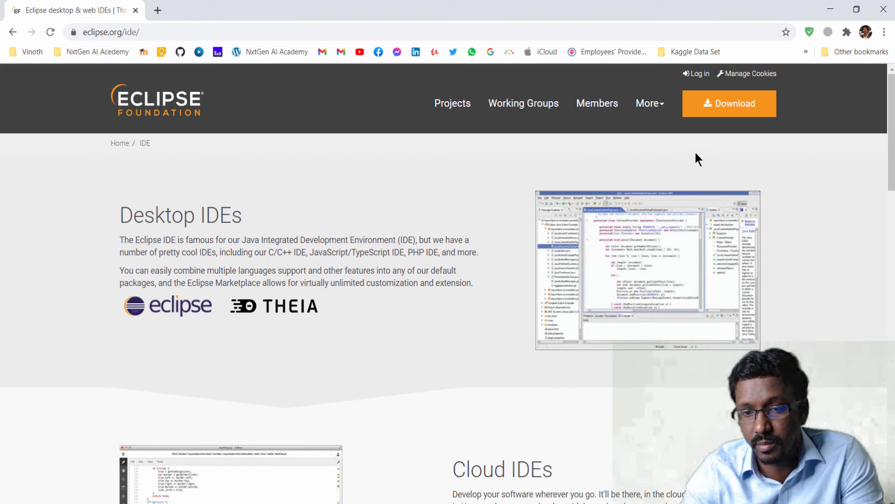
Step: Download the x86_64 installer of Eclipse IDE 2020-12, eclipse-inst-jre-win64.exe, from the Eclipse downloads page and keep the file
left_click(737, 109)
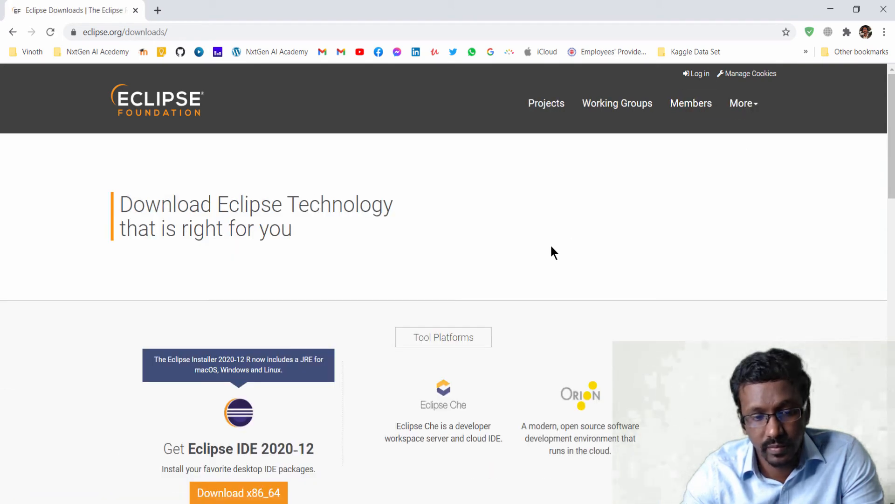
scroll(296, 194, "down", 4)
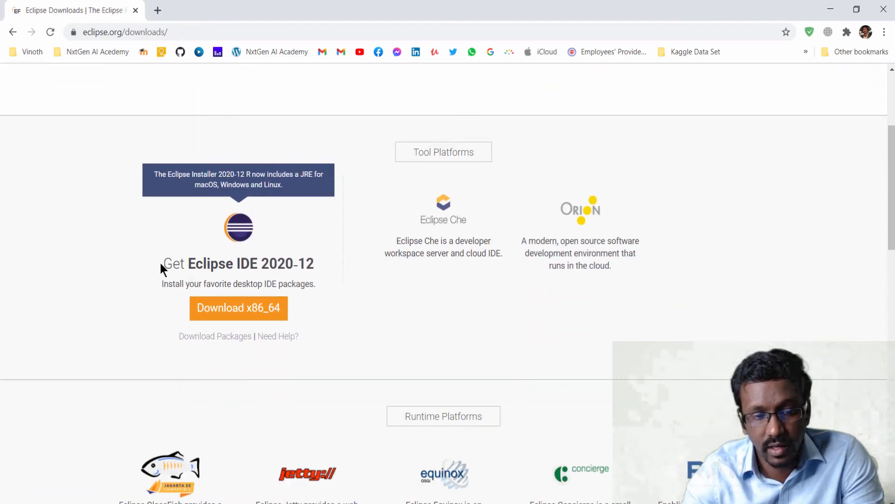
left_click_drag(314, 264, 164, 265)
left_click(323, 270)
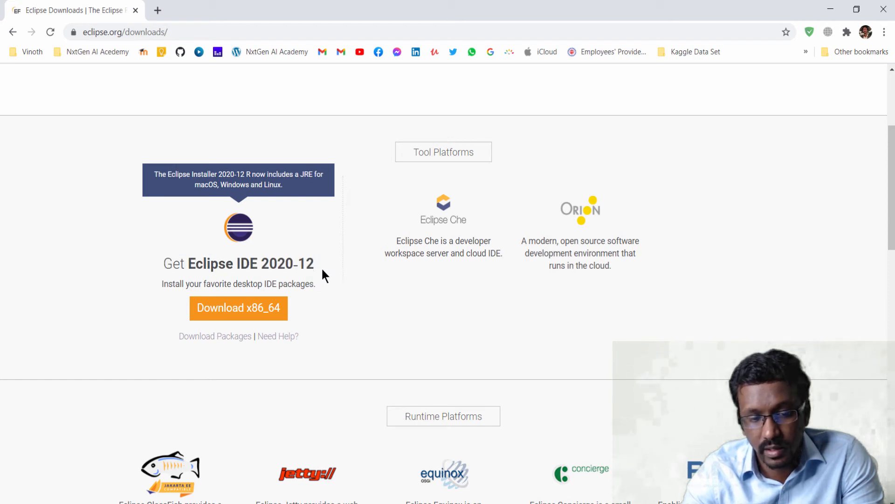
left_click_drag(322, 267, 190, 264)
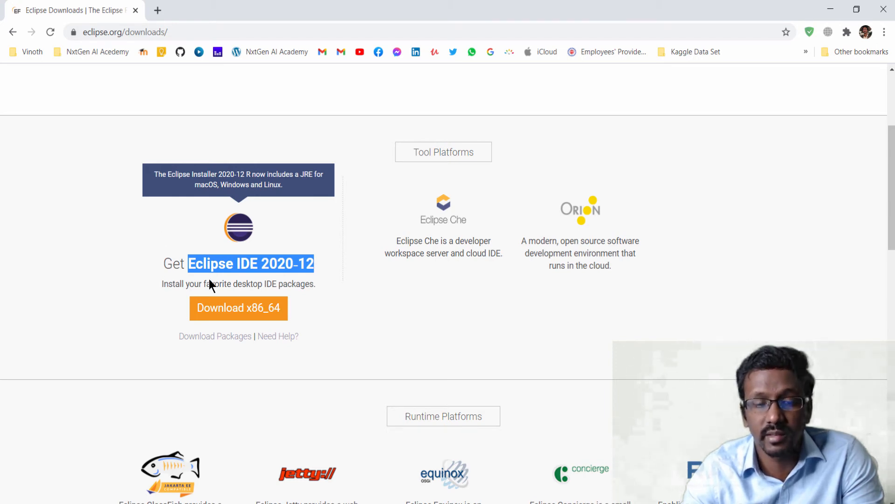
left_click(256, 307)
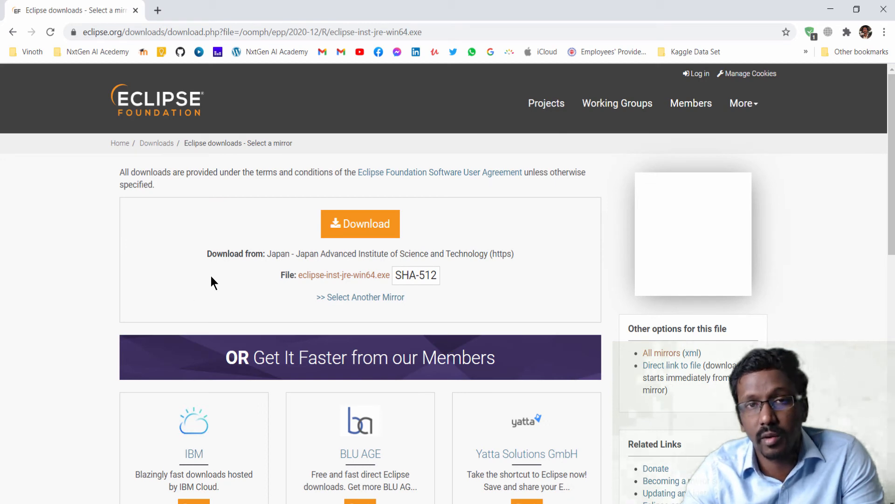
left_click(356, 226)
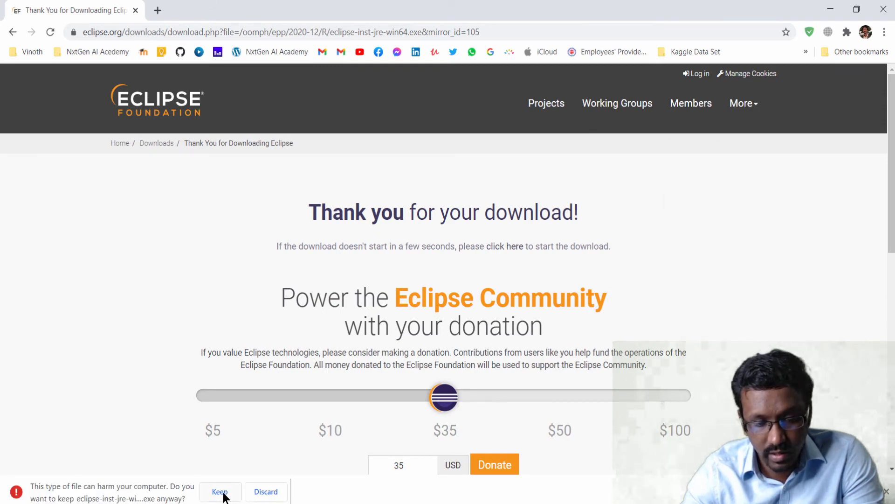
left_click(219, 492)
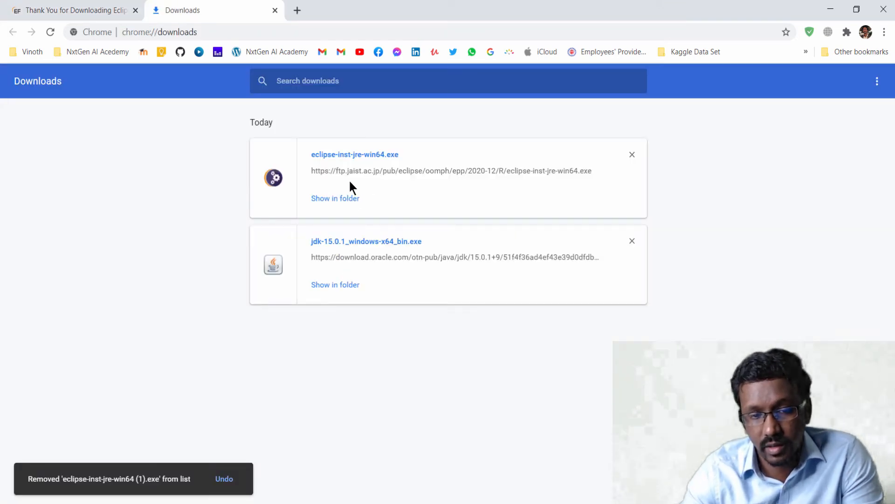
Step: Copy eclipse-inst-jre-win64 from the Downloads folder into C:\Automation\SetupFiles and refresh that folder
left_click(345, 200)
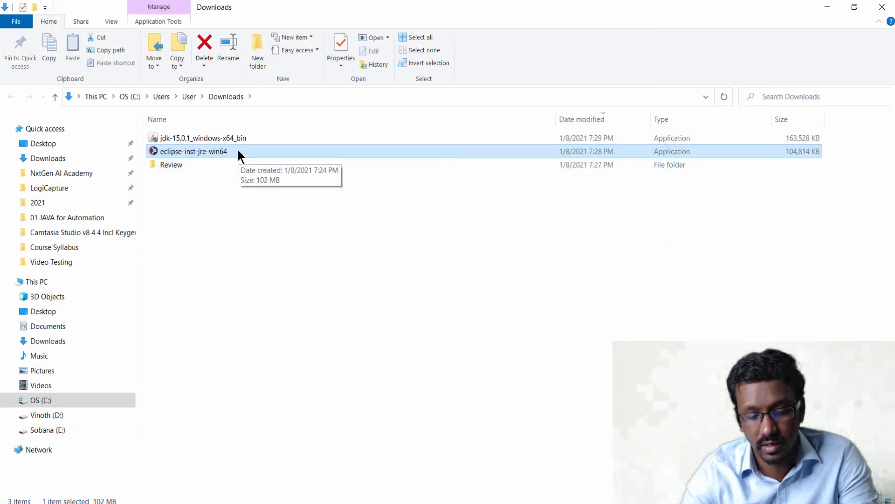
key("ctrl+c")
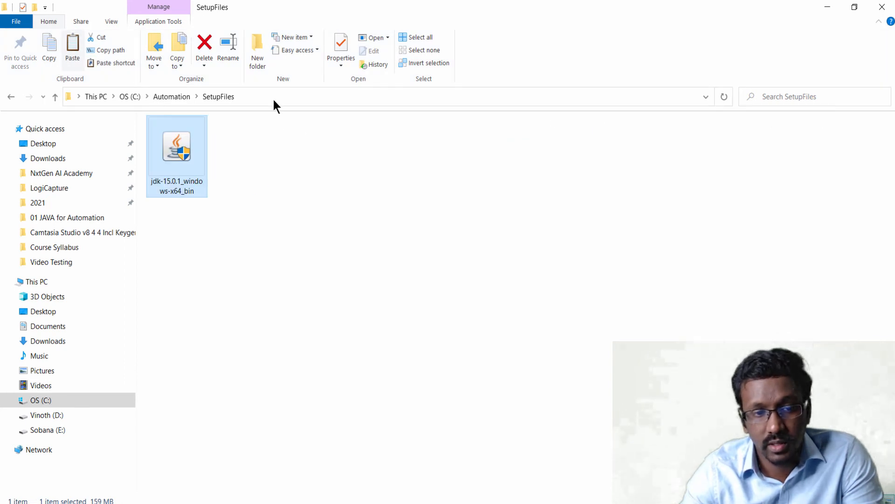
key("ctrl+v")
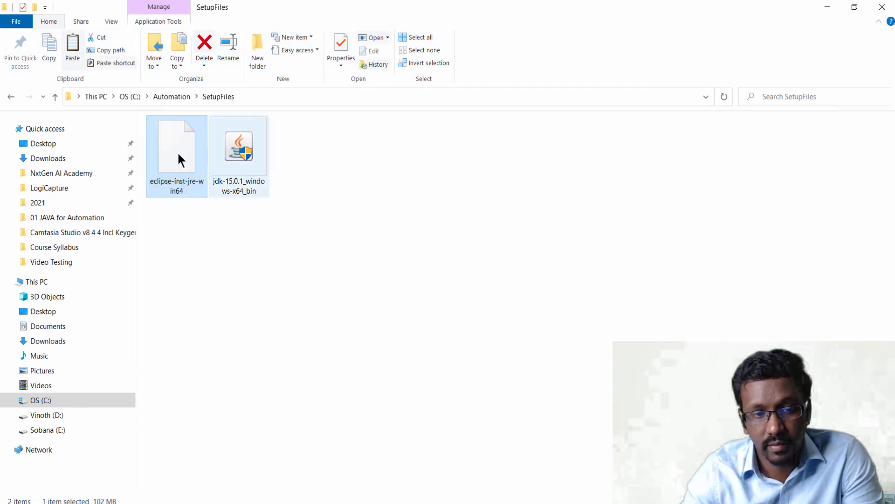
left_click(331, 289)
right_click(456, 170)
left_click(482, 220)
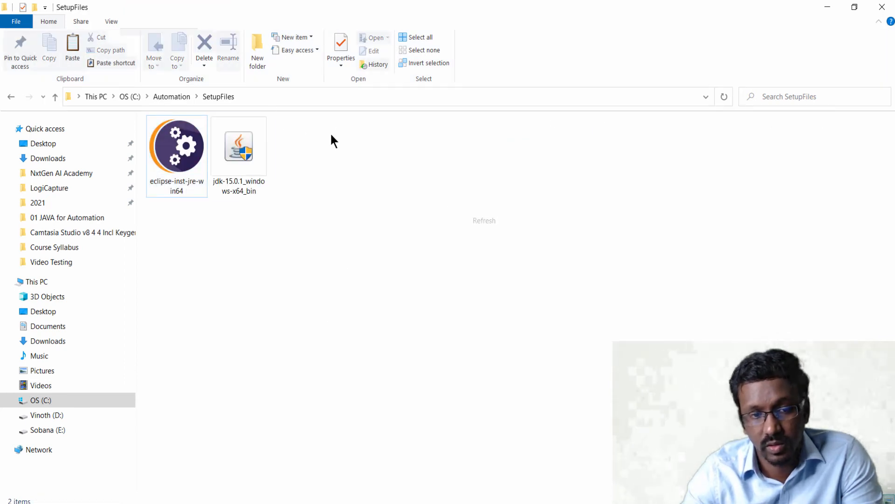
left_click(334, 103)
left_click_drag(429, 314, 214, 163)
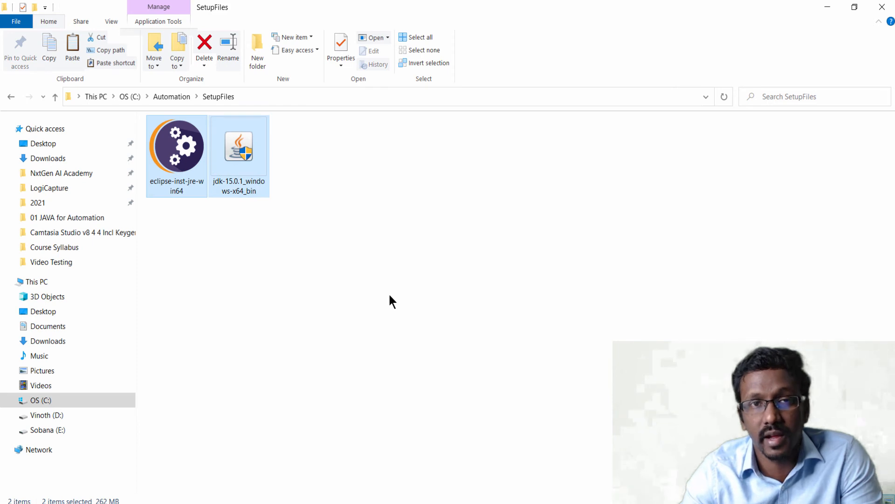
left_click_drag(398, 283, 154, 119)
left_click_drag(414, 259, 160, 128)
left_click(331, 220)
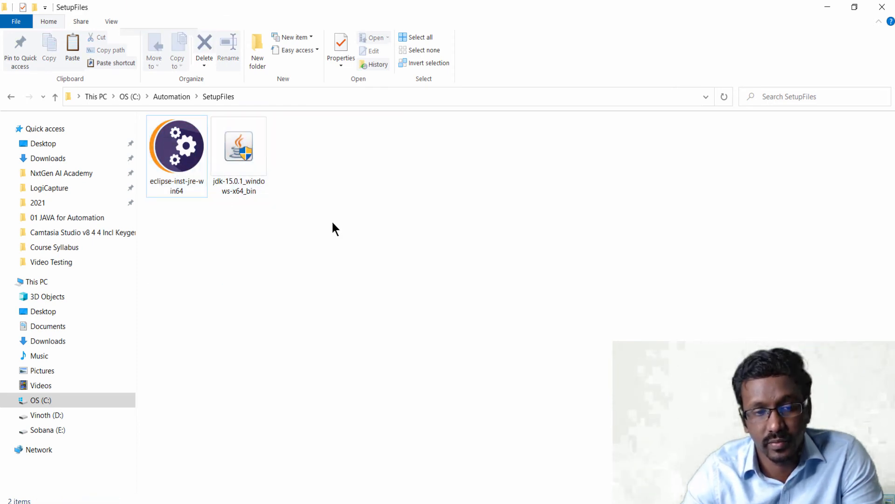
Step: Run the eclipse-inst-jre-win64 installer from the SetupFiles folder as administrator
left_click(190, 143)
right_click(190, 143)
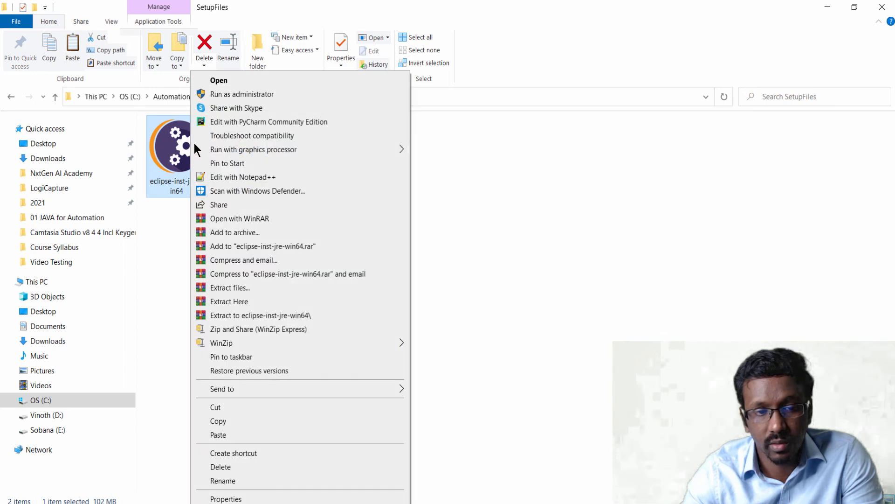
left_click(242, 94)
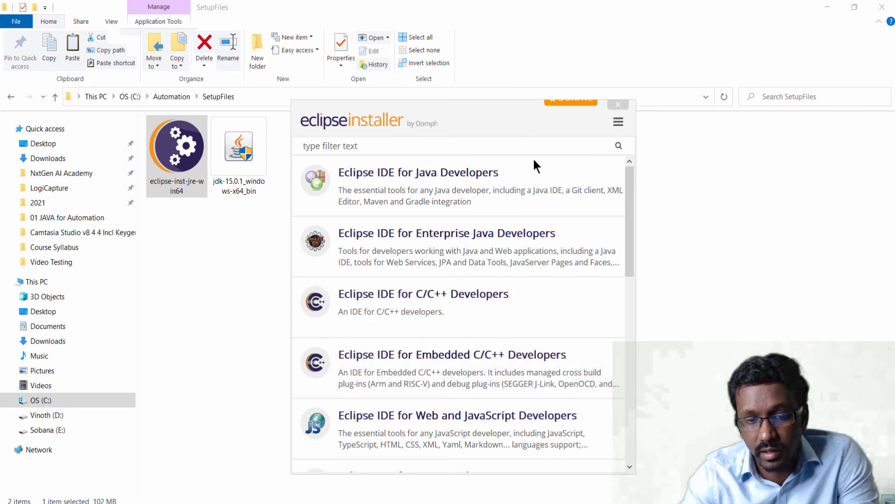
left_click_drag(625, 208, 613, 184)
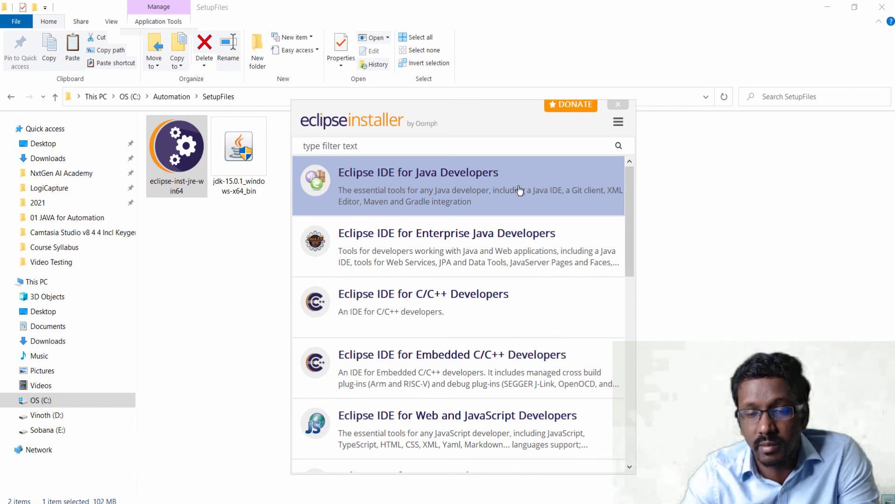
Step: Install Eclipse IDE for Java Developers with C:\Program Files\Java\jdk-15.0.1 as the Java 11+ VM
left_click(472, 188)
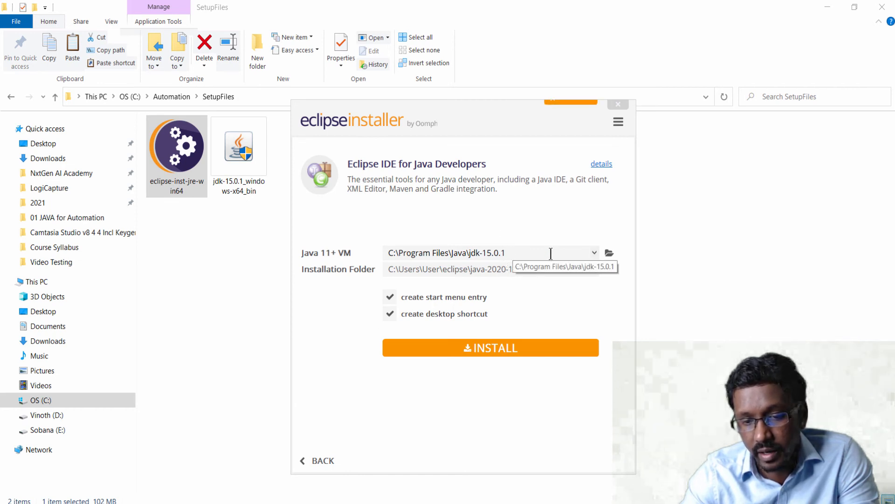
left_click(508, 252)
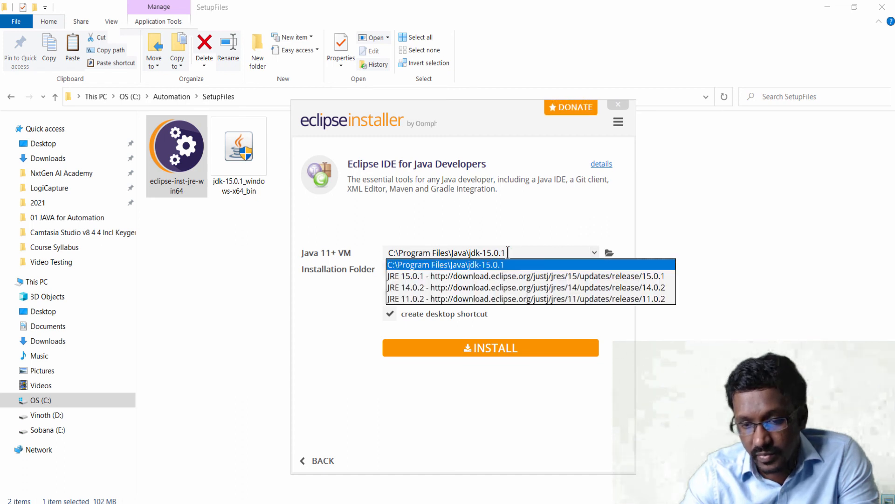
left_click(446, 265)
left_click(503, 351)
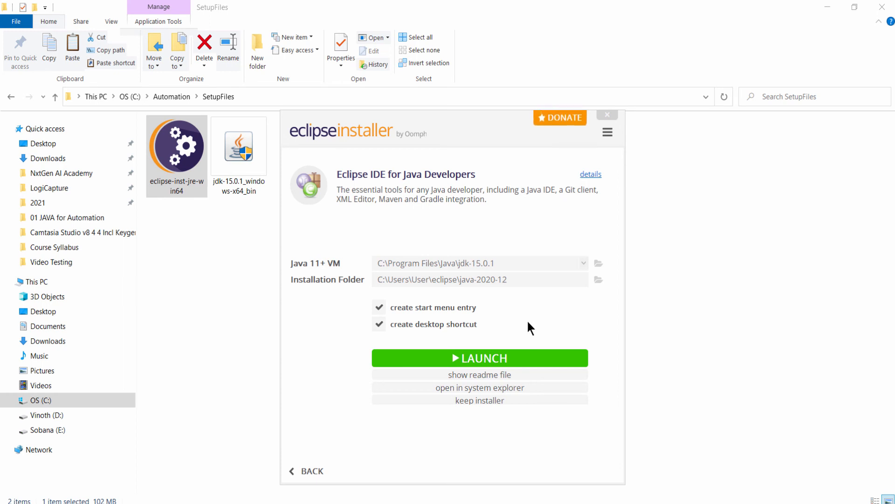
Step: Launch Eclipse with C:\Users\User\Automation as the workspace, used as the default without asking again
left_click(483, 361)
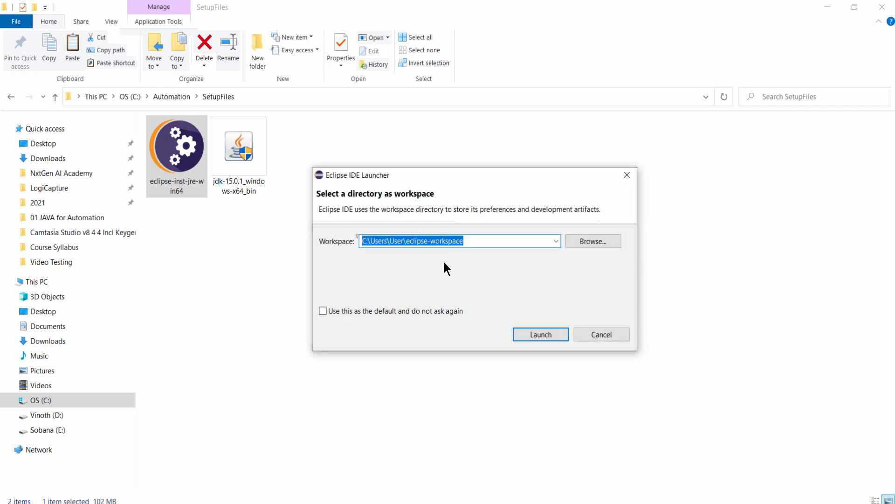
left_click(406, 241)
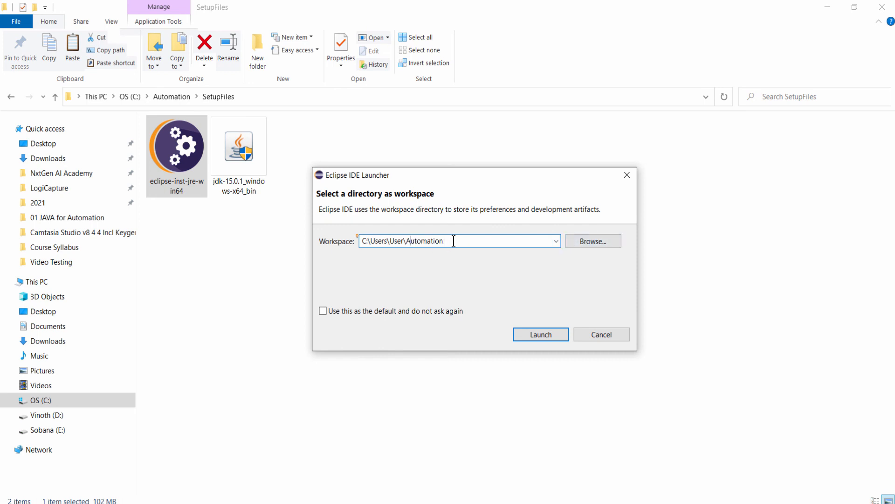
left_click_drag(454, 241, 406, 240)
left_click(399, 312)
left_click(541, 334)
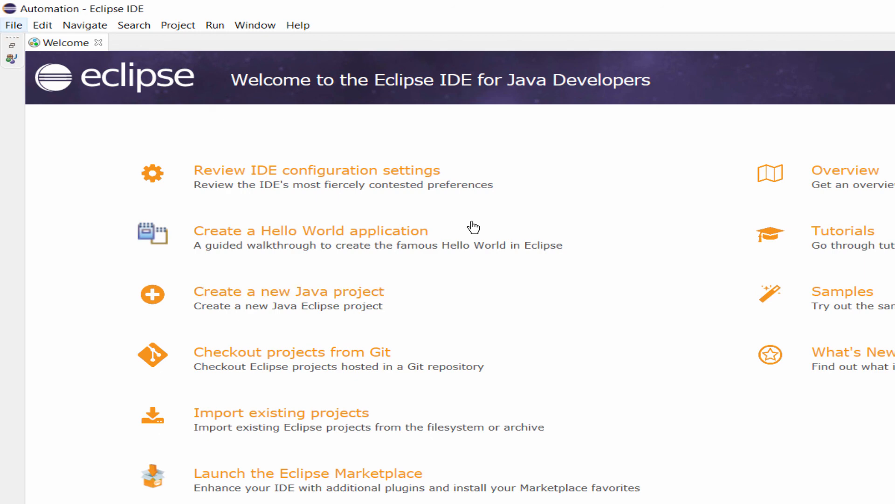
key("alt+f")
key("Down")
key("Down")
key("Down")
key("Up")
key("Up")
key("Up")
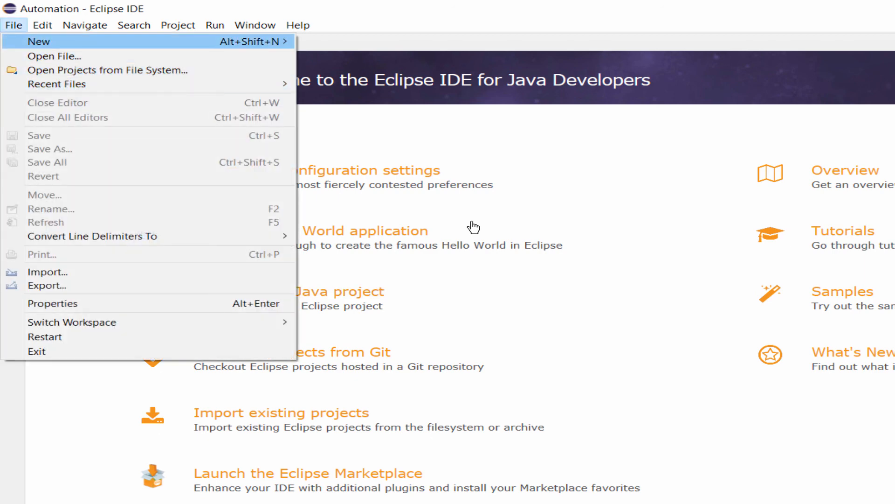
key("Right")
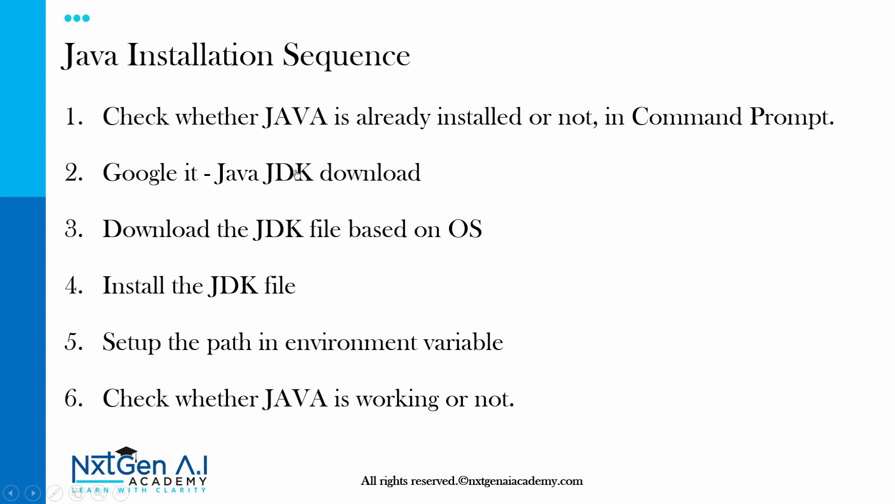
left_click(297, 174)
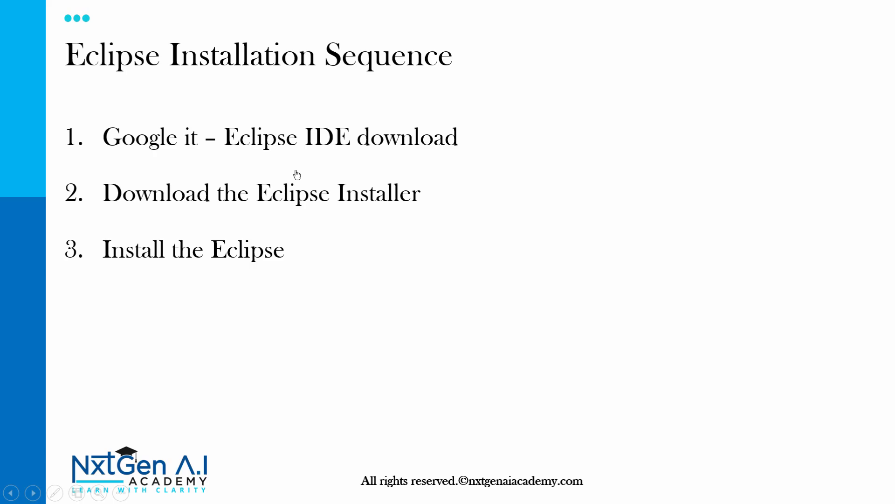
left_click(297, 174)
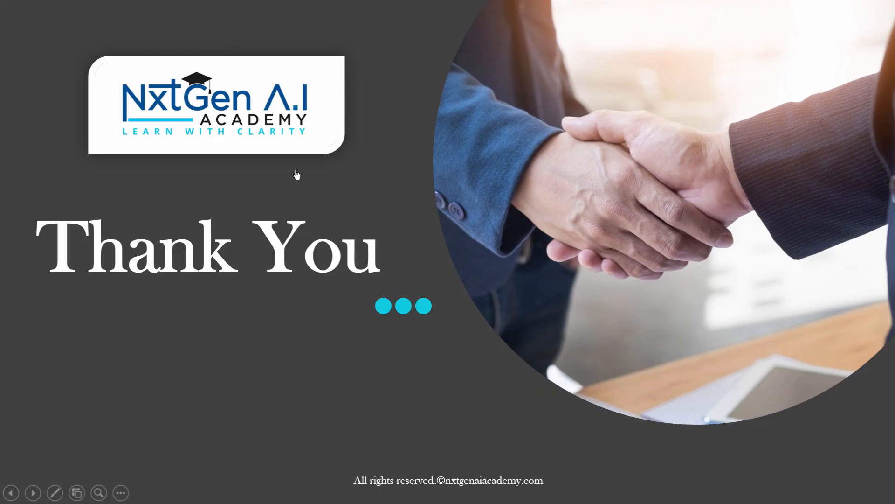